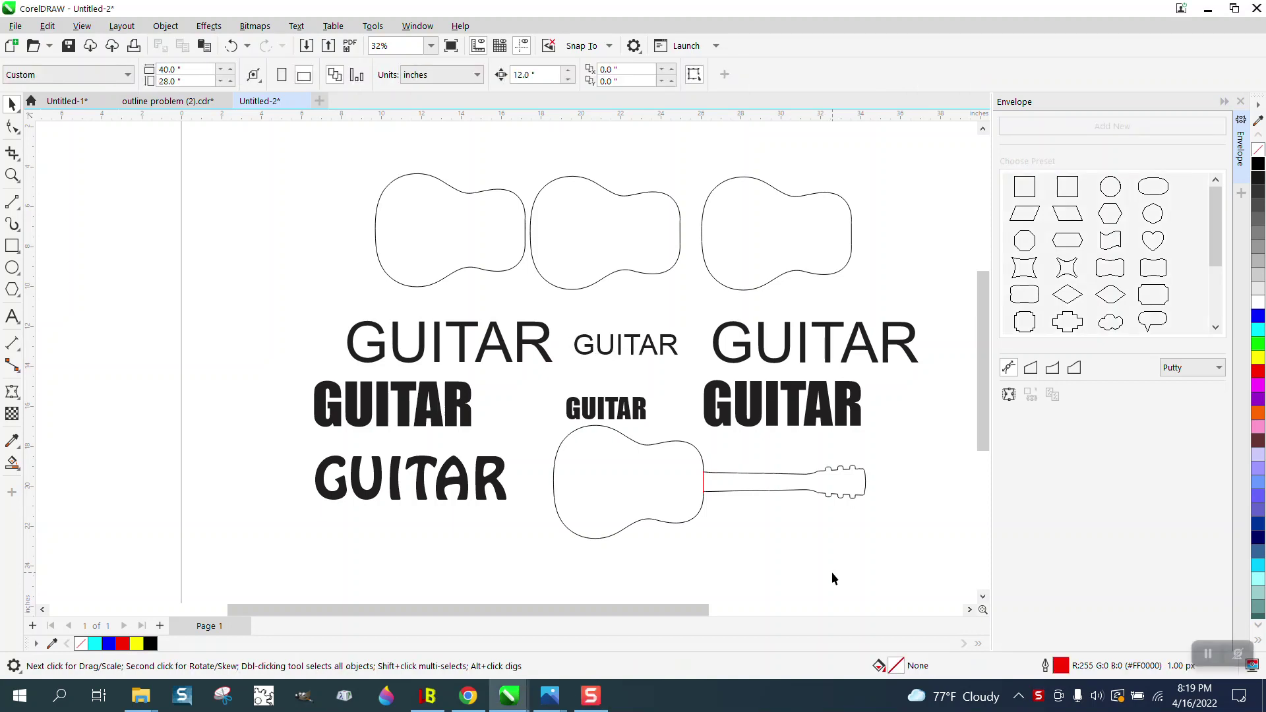
Move the bold and Arial GUITAR samples apart so none of them overlap.
drag(644, 411, 655, 403)
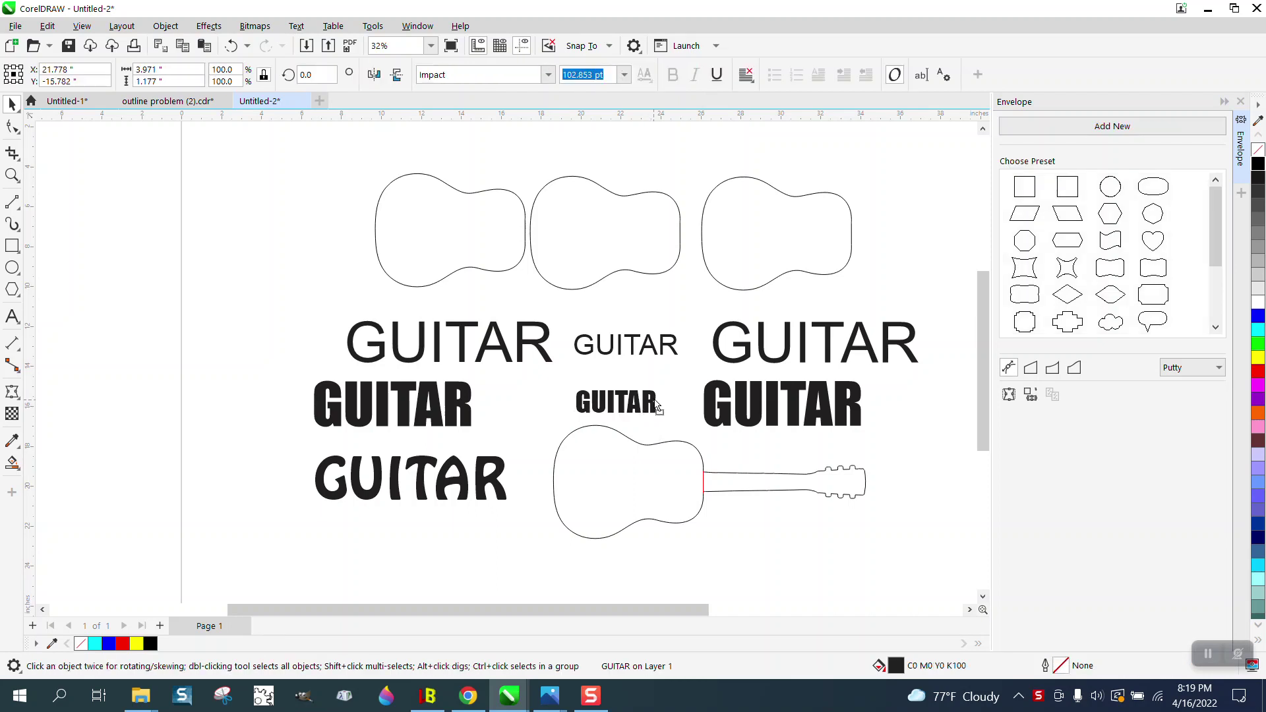
click(469, 413)
drag(469, 413, 510, 406)
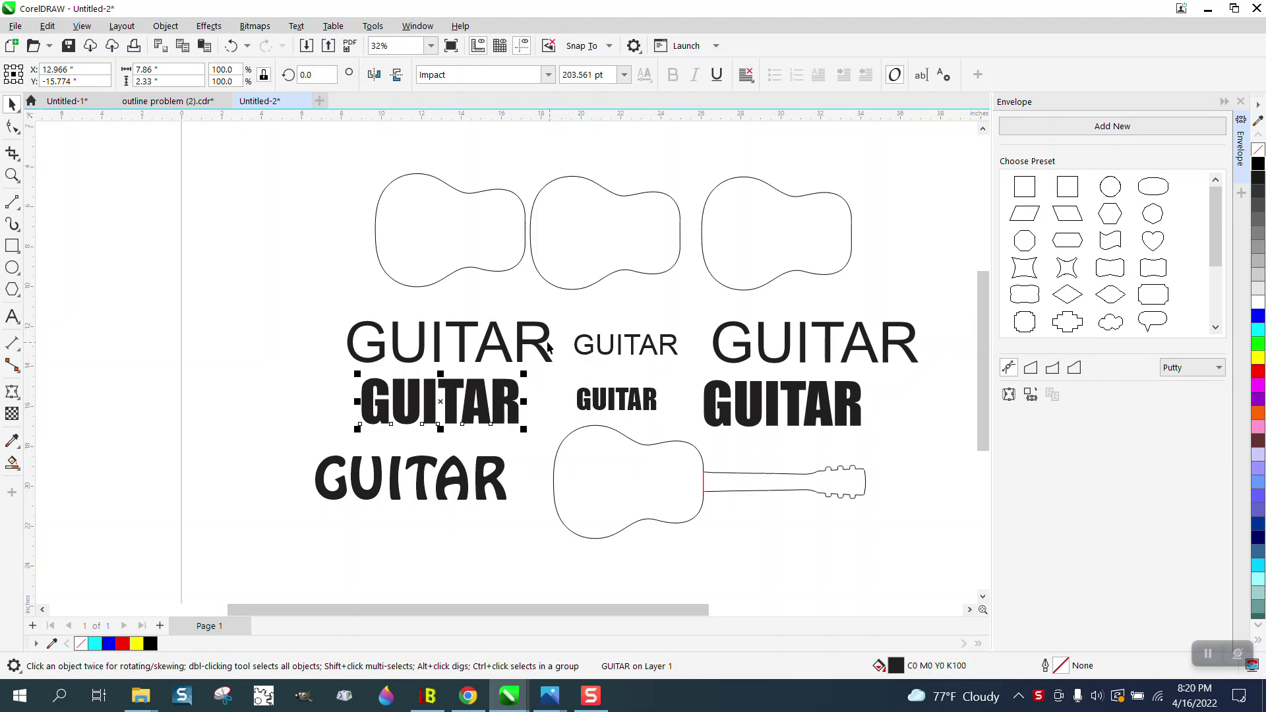
drag(547, 341, 533, 329)
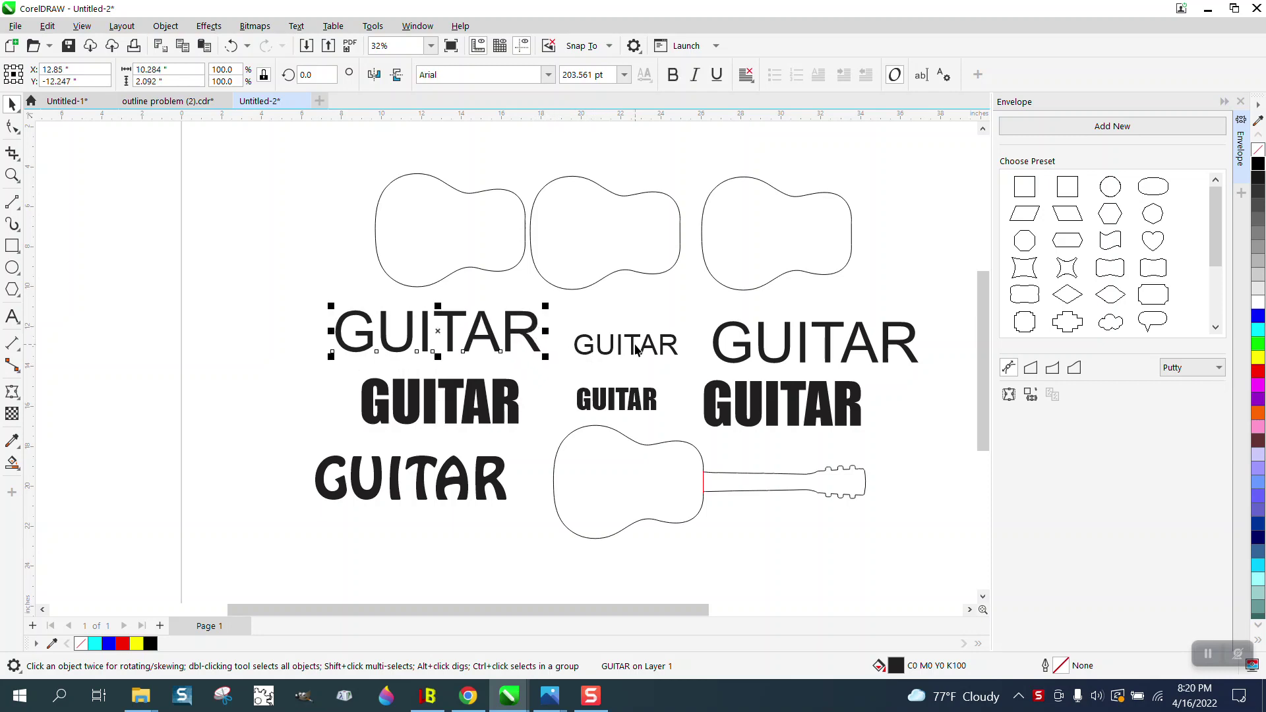
drag(629, 350, 633, 336)
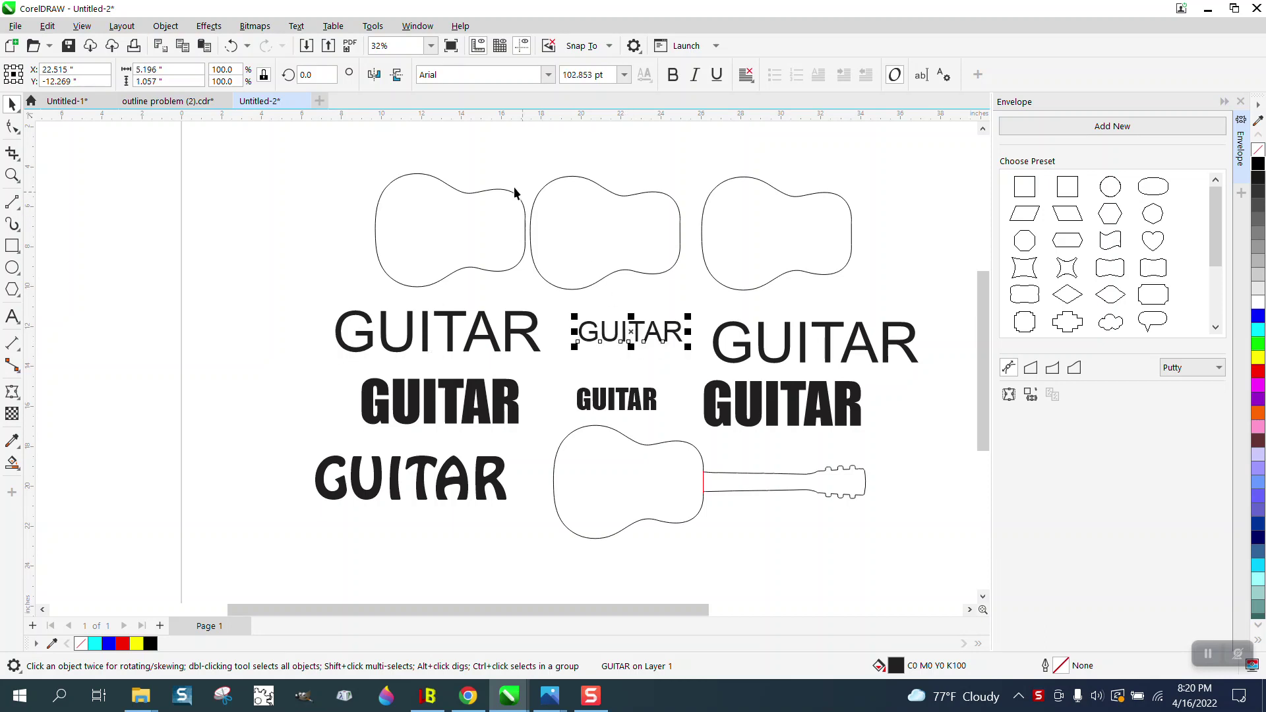
Select the left and right bold GUITARs, then the two large Arial GUITARs.
click(481, 396)
click(705, 391)
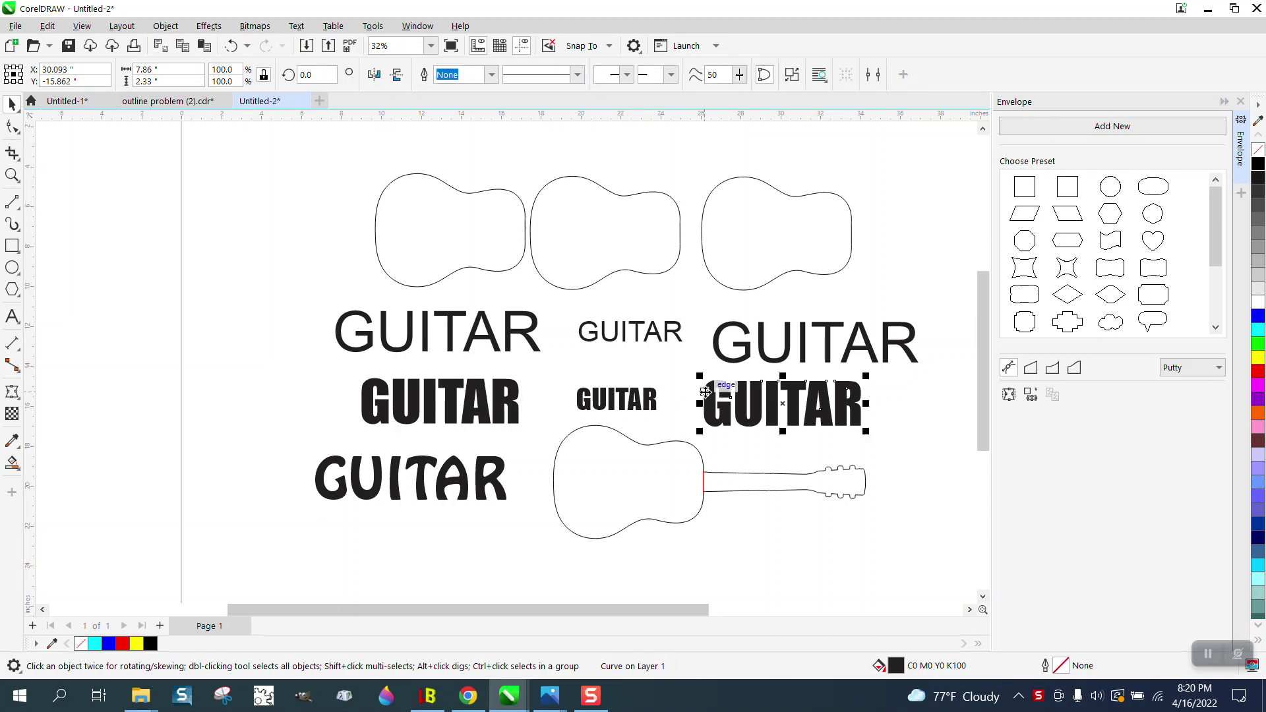
click(746, 352)
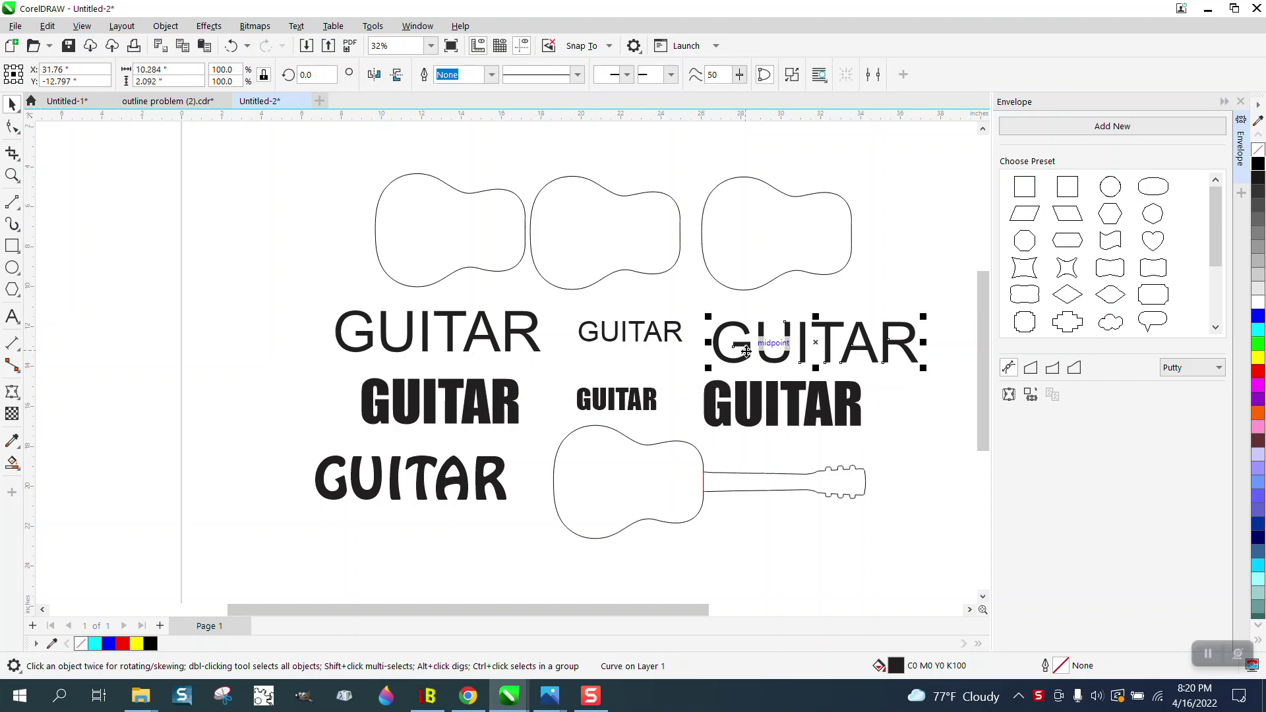
click(535, 349)
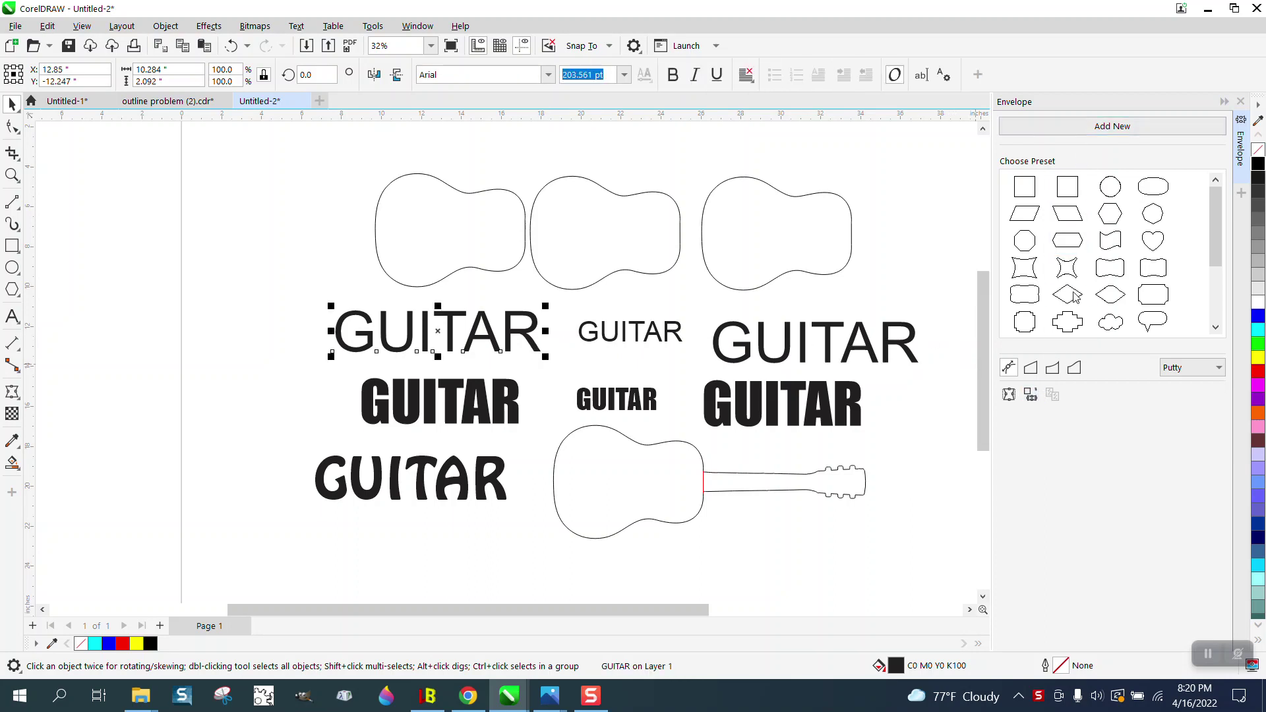
Envelope the first two Arial GUITARs into the left and middle guitar body shapes.
click(1053, 394)
click(413, 242)
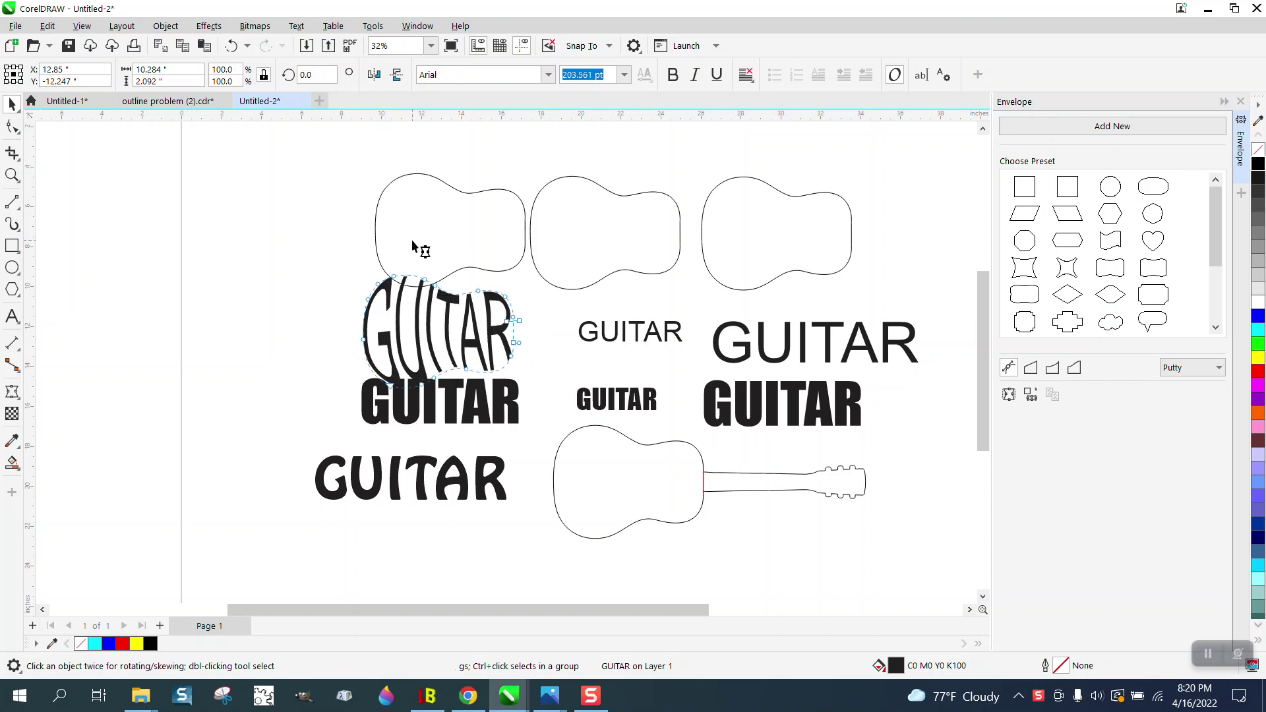
click(12, 104)
click(593, 346)
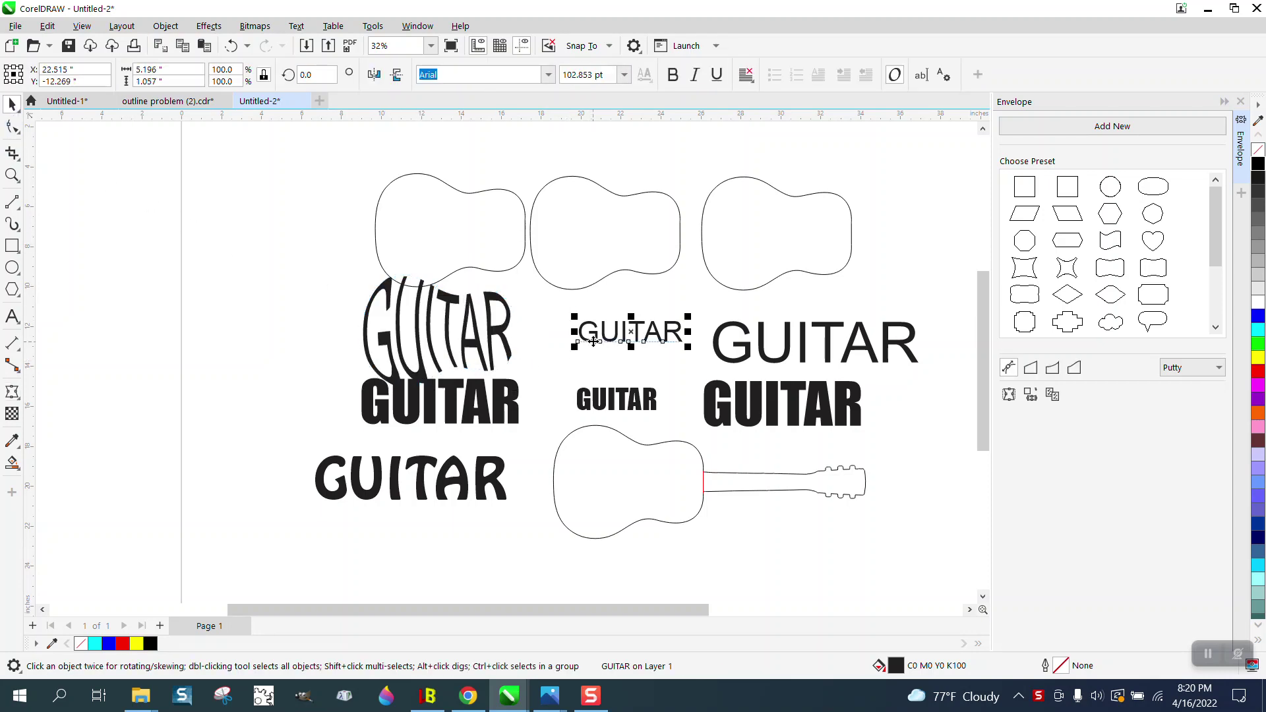
click(1033, 396)
click(564, 250)
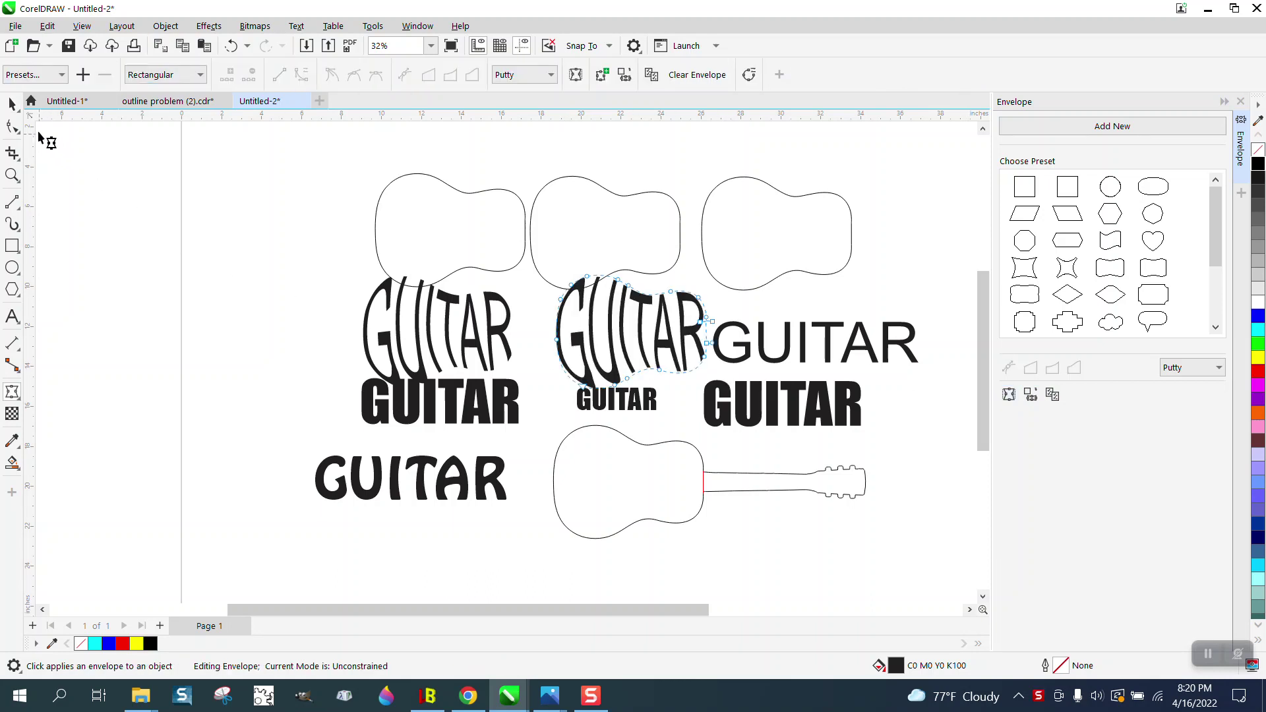
click(12, 104)
Envelope the right large Arial GUITAR into the right guitar body, then nudge the left one up.
click(753, 357)
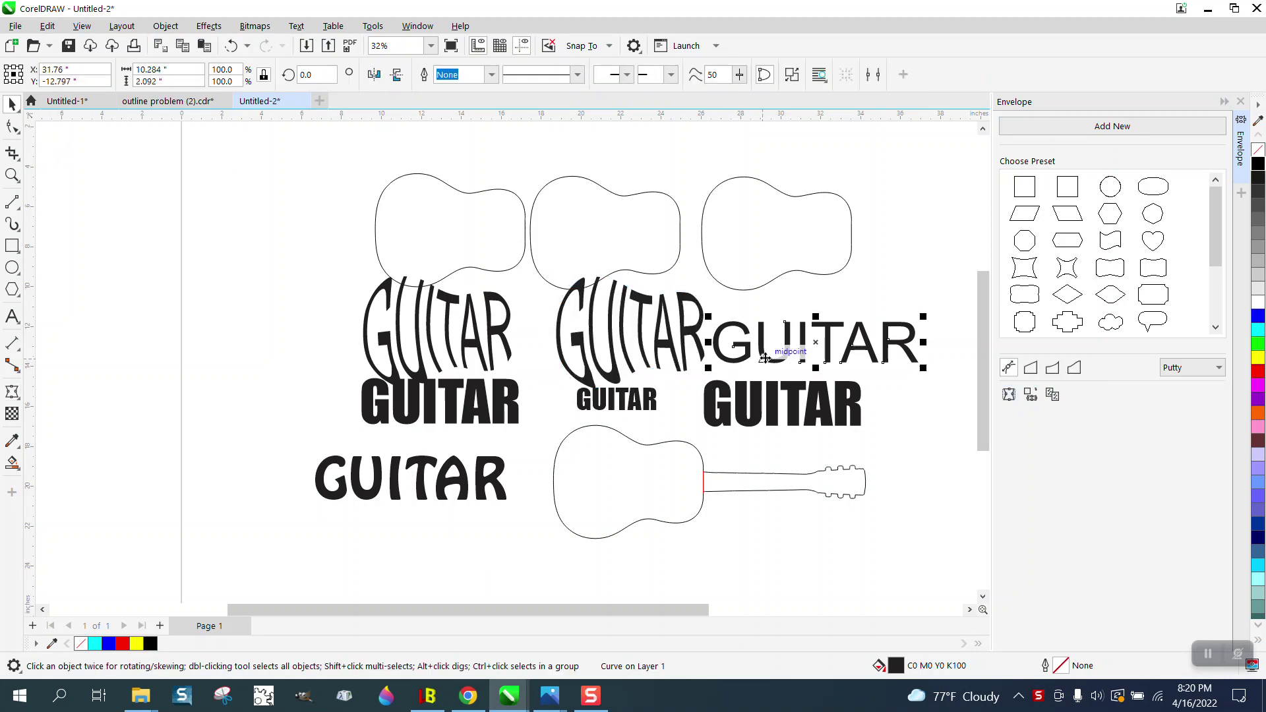
click(1033, 395)
click(790, 237)
click(11, 101)
click(144, 172)
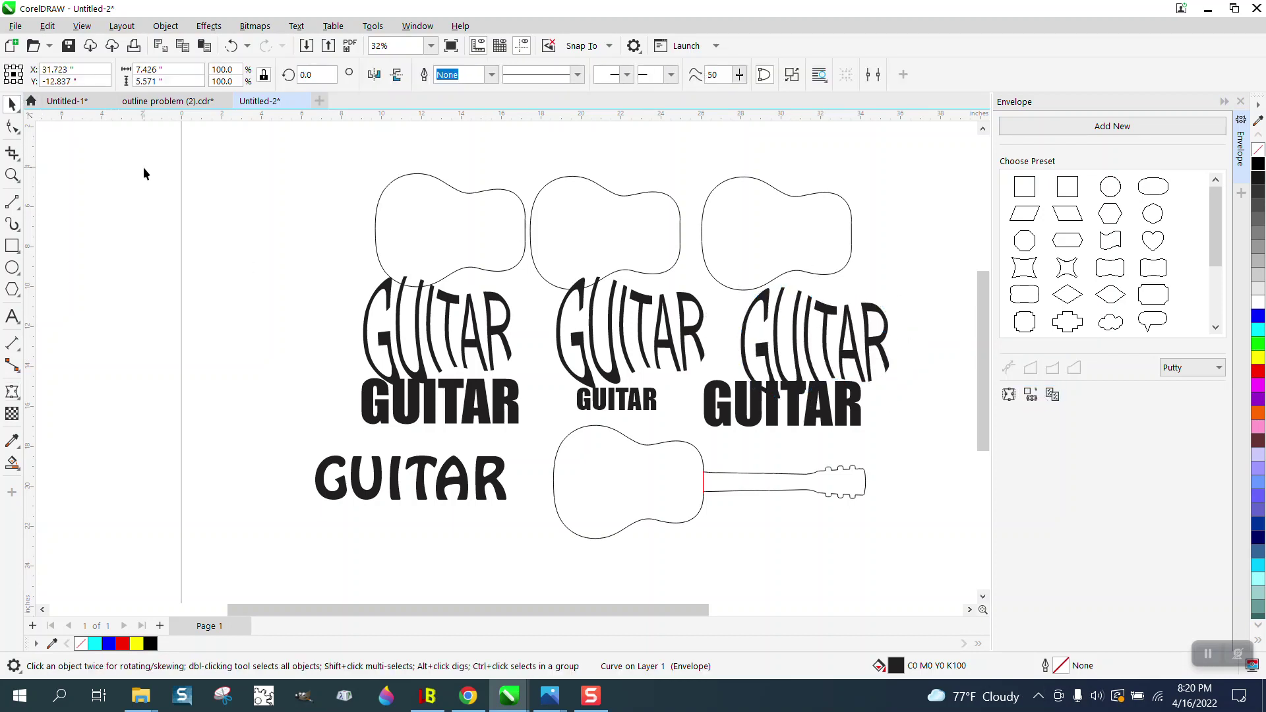
mouse_move(472, 310)
mouse_down()
mouse_move(480, 236)
mouse_move(479, 314)
mouse_up()
Centre the left warped GUITAR on its guitar body, then move it to the far left.
shift+click(469, 232)
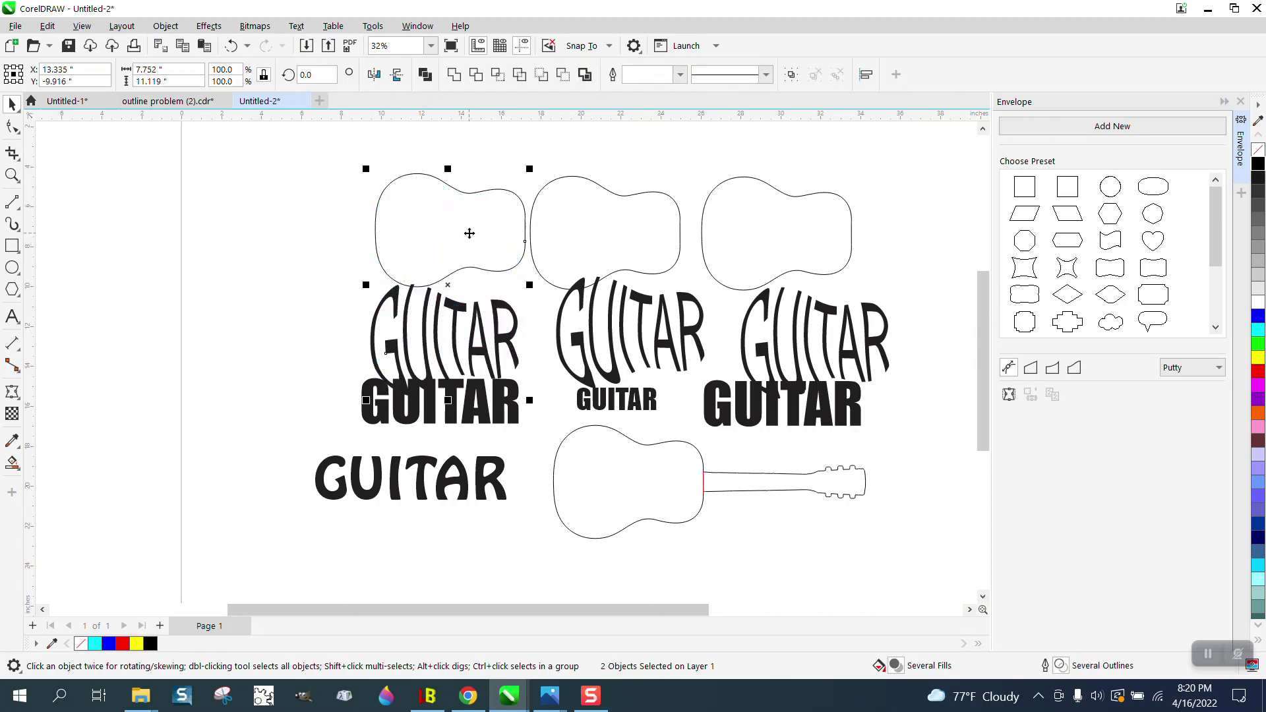
key(c)
key(e)
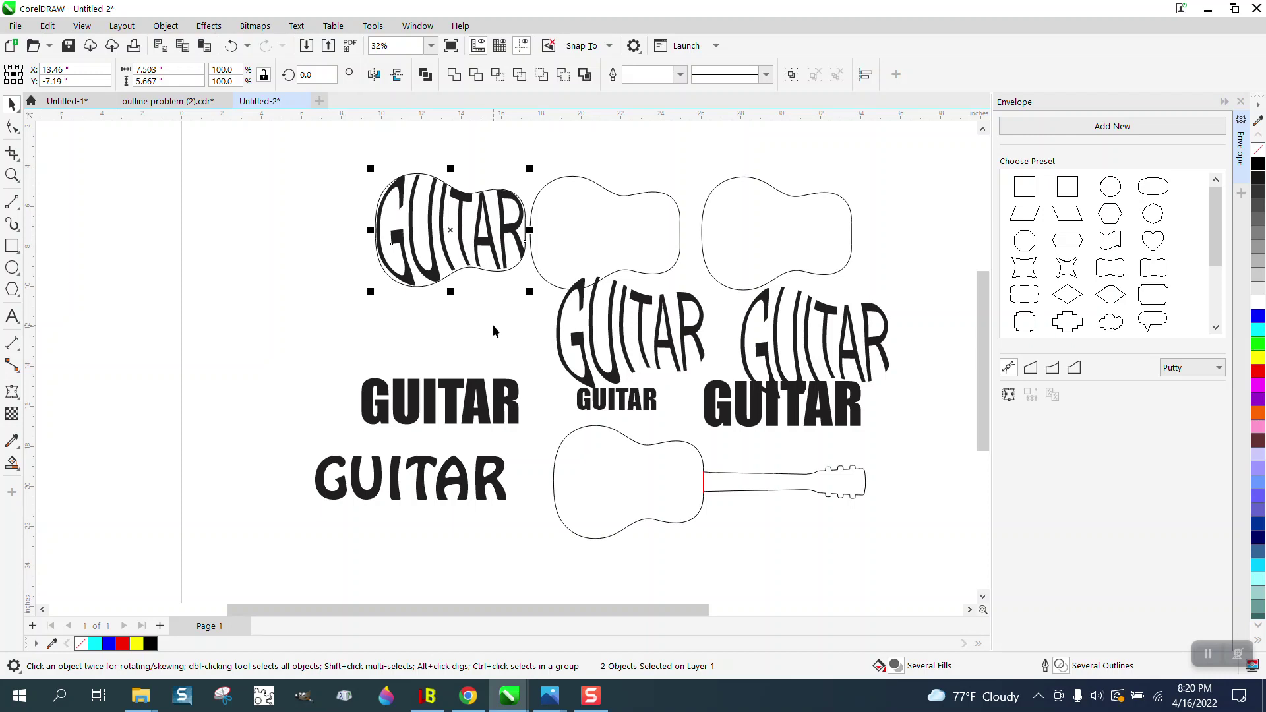
drag(475, 256, 236, 270)
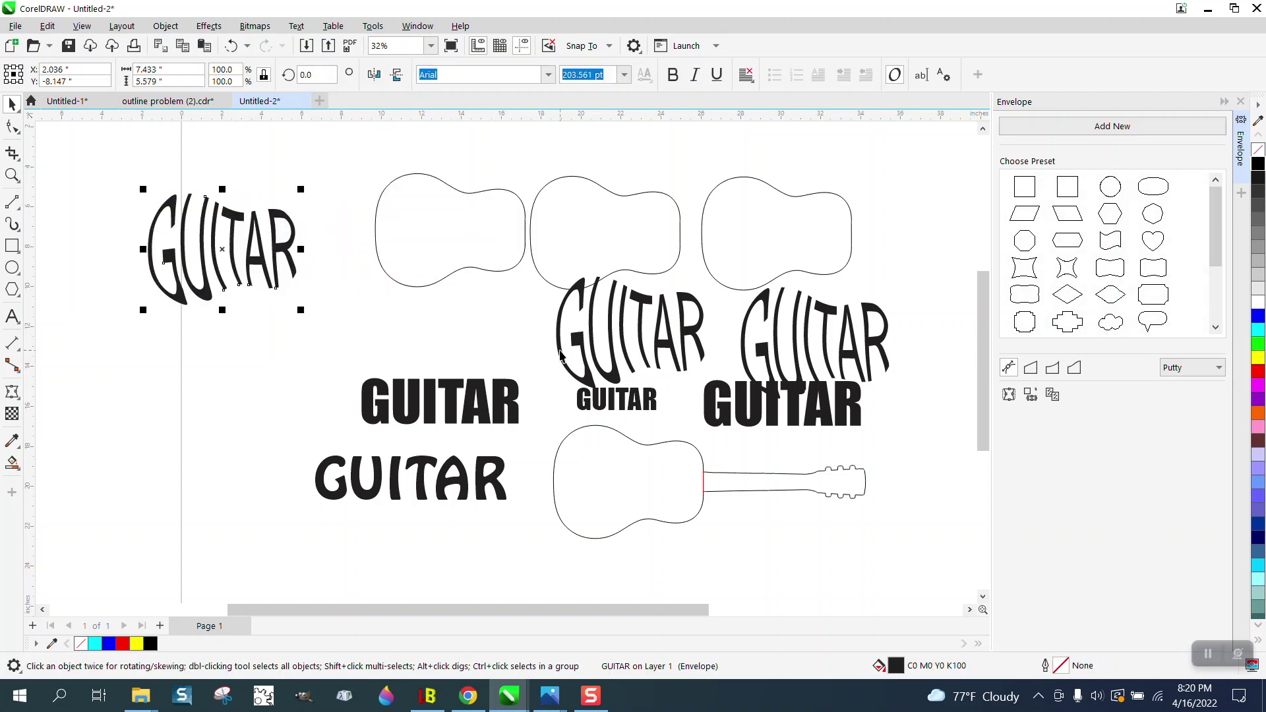
Delete the middle warped GUITAR and drag the right warped GUITAR aside.
drag(560, 356, 112, 390)
key(Delete)
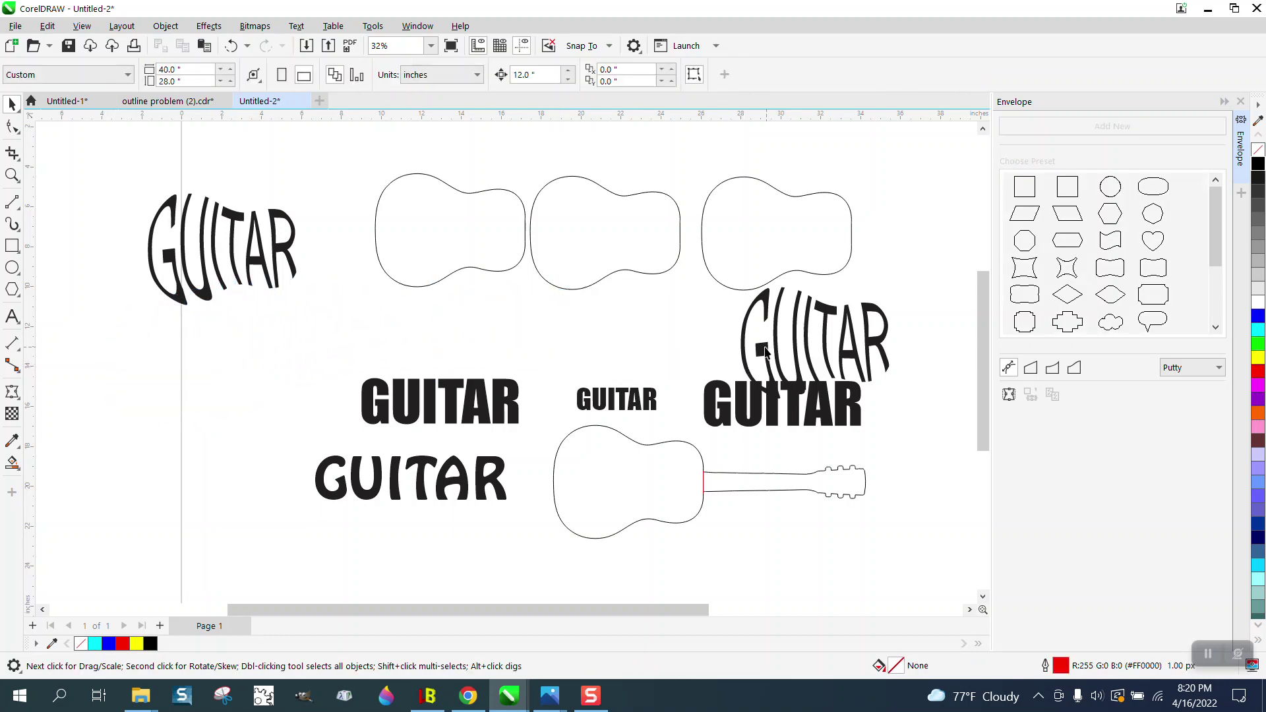
drag(765, 353, 198, 356)
Delete the right warped GUITAR and raise the bold Impact GUITAR.
key(Delete)
click(405, 394)
drag(405, 395, 410, 341)
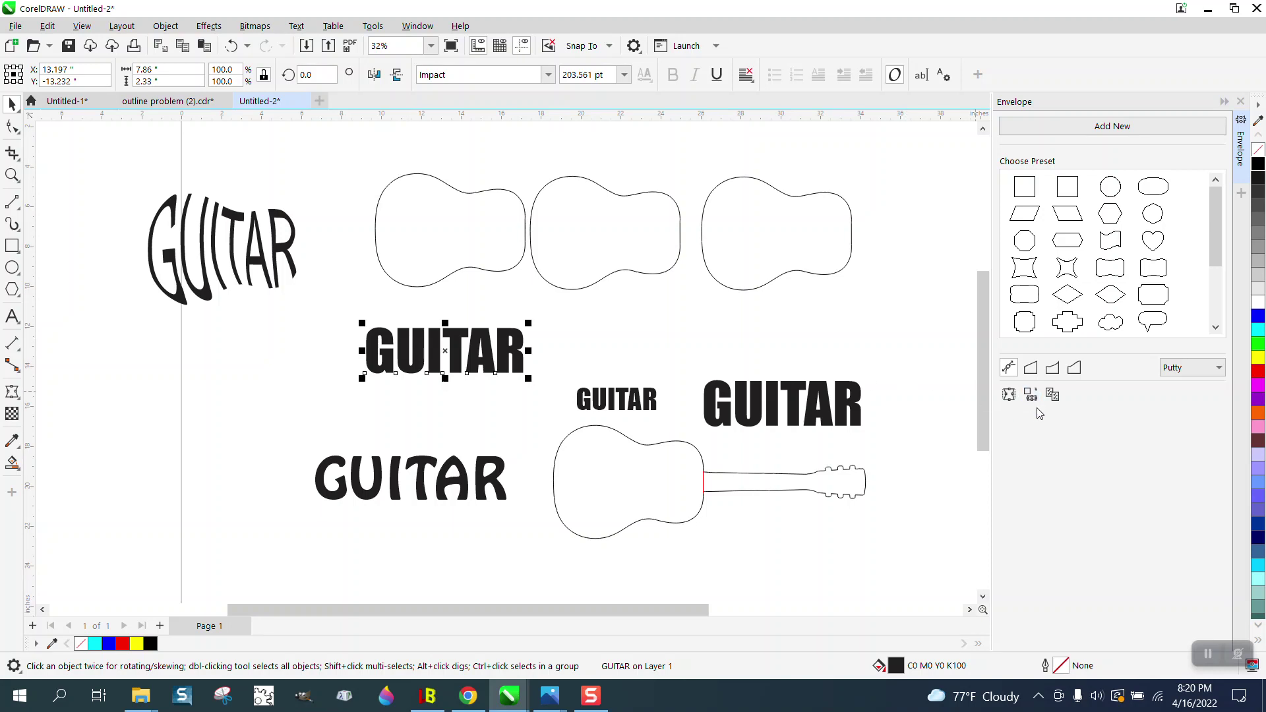
Warp the Impact GUITAR into a guitar body, park it under the first, and raise the Hobo GUITAR.
click(439, 270)
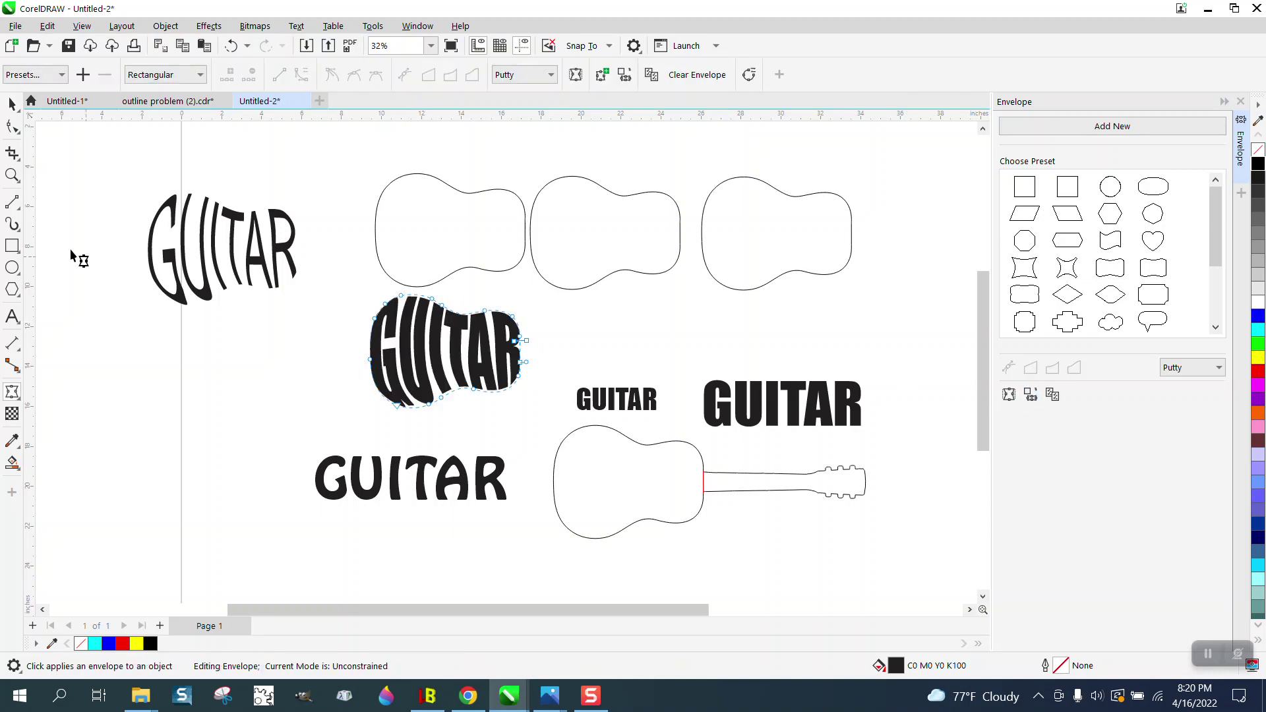
key(space)
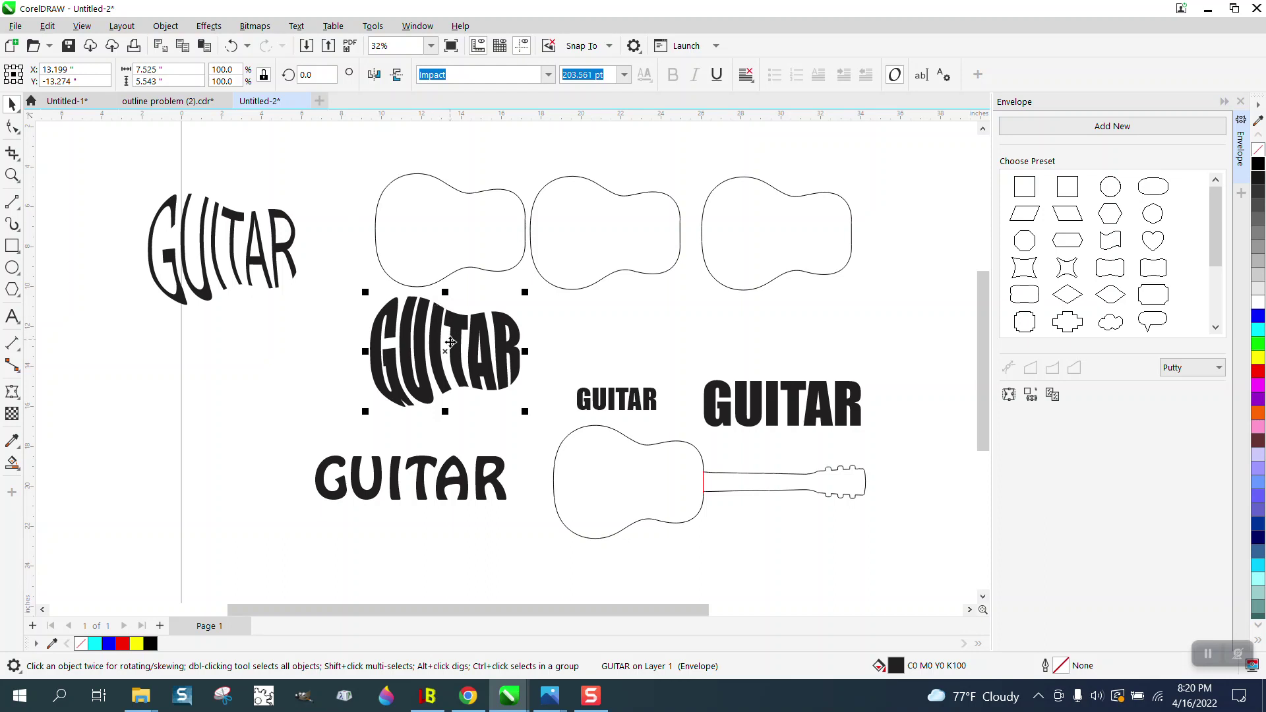
drag(435, 358, 232, 374)
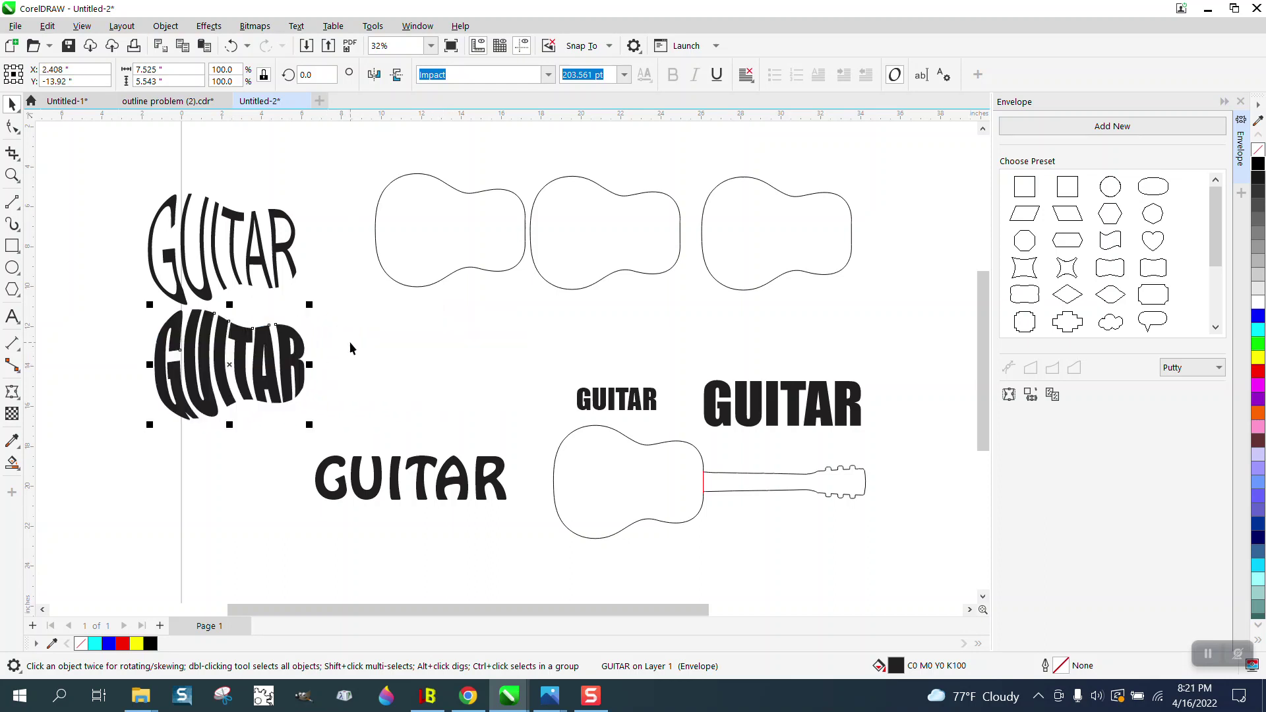
drag(402, 457, 429, 368)
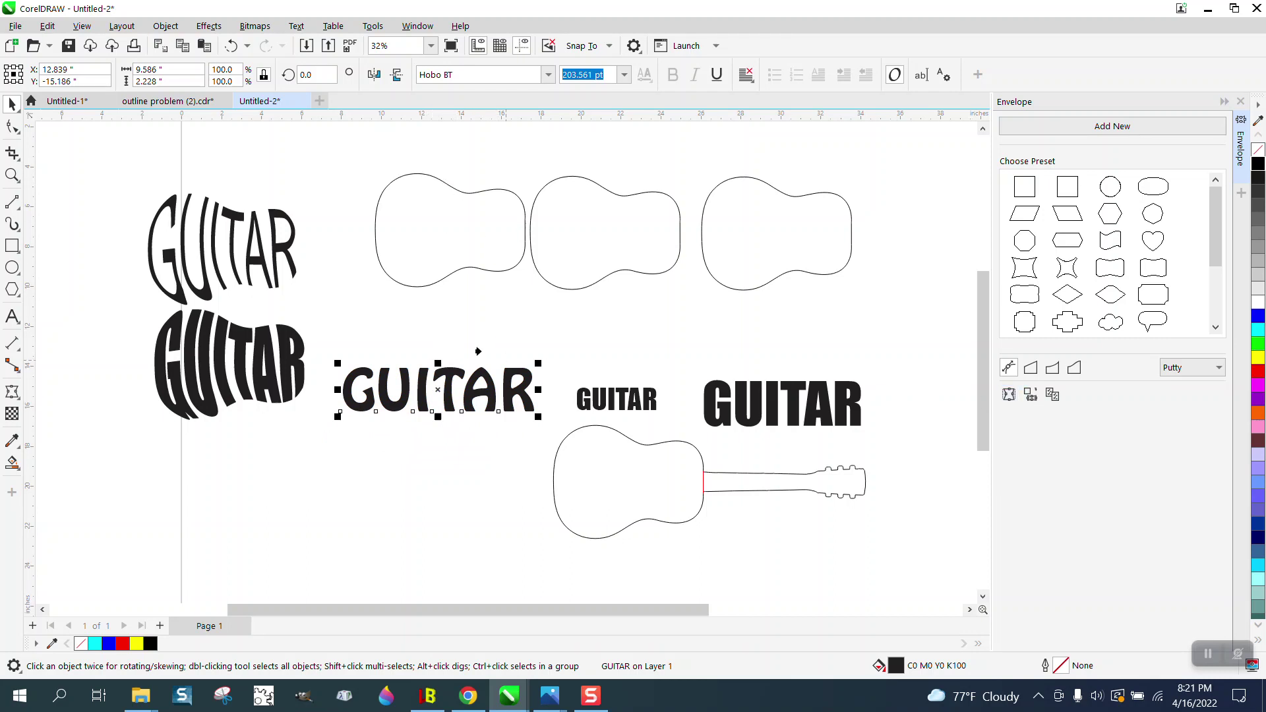
Envelope the Hobo GUITAR into the first guitar body, centre it in that outline, and zoom to check.
click(405, 248)
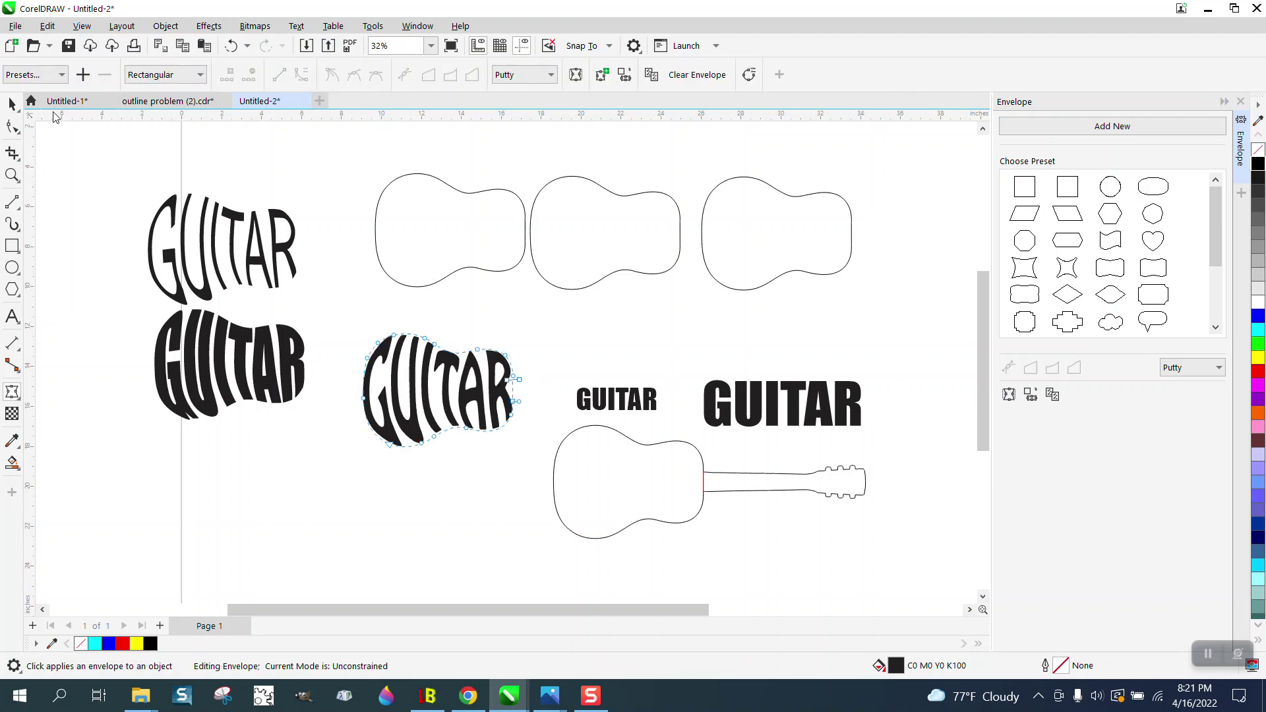
click(12, 103)
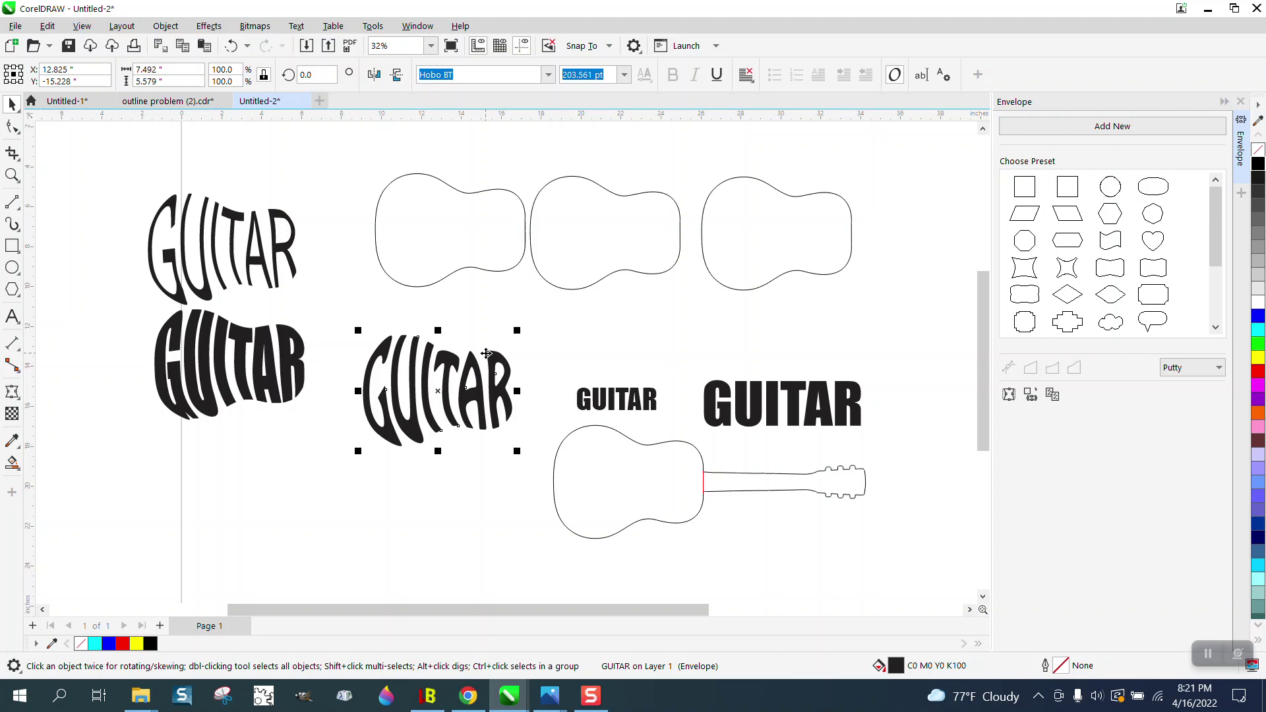
shift+click(463, 259)
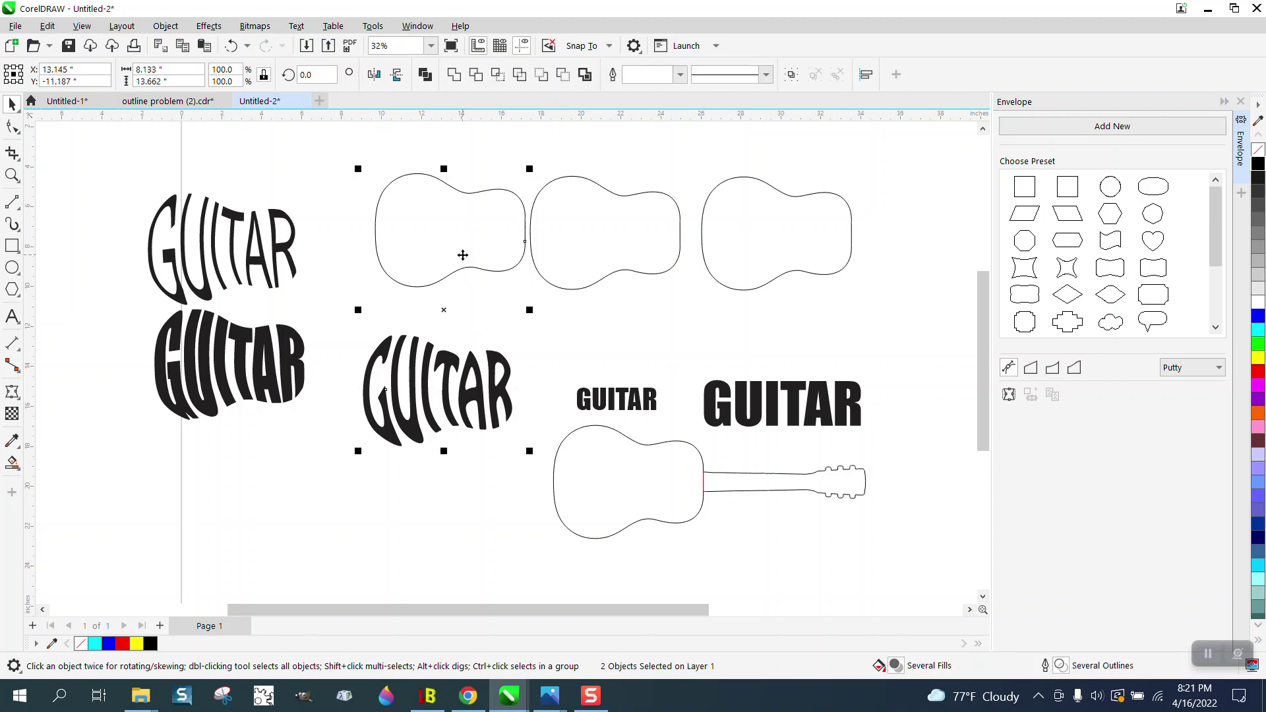
key(e)
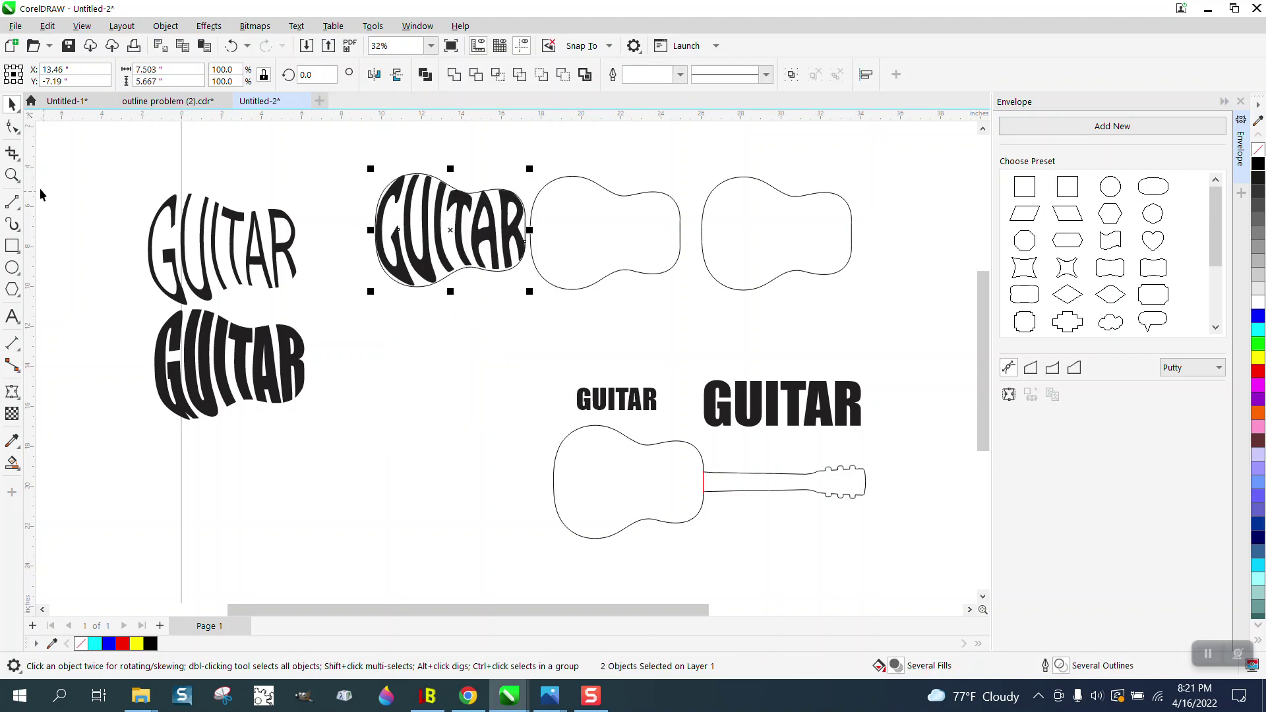
click(12, 175)
drag(362, 175, 555, 345)
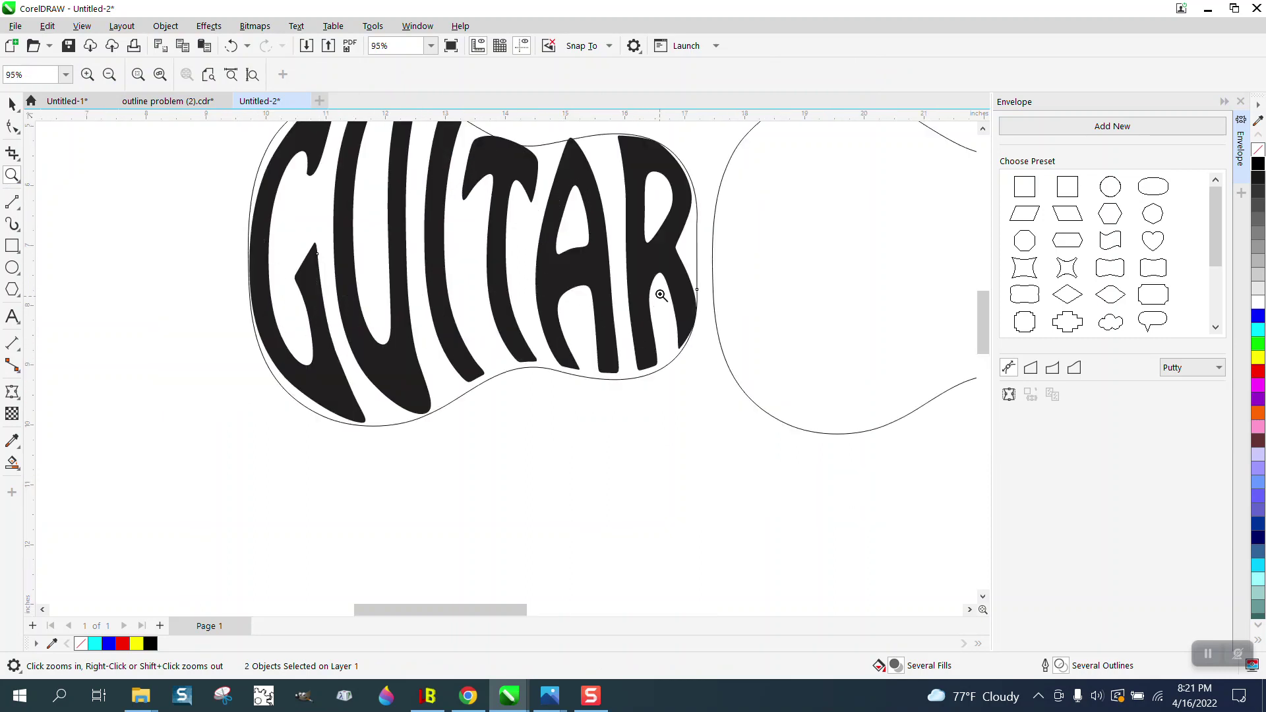
right_click(541, 304)
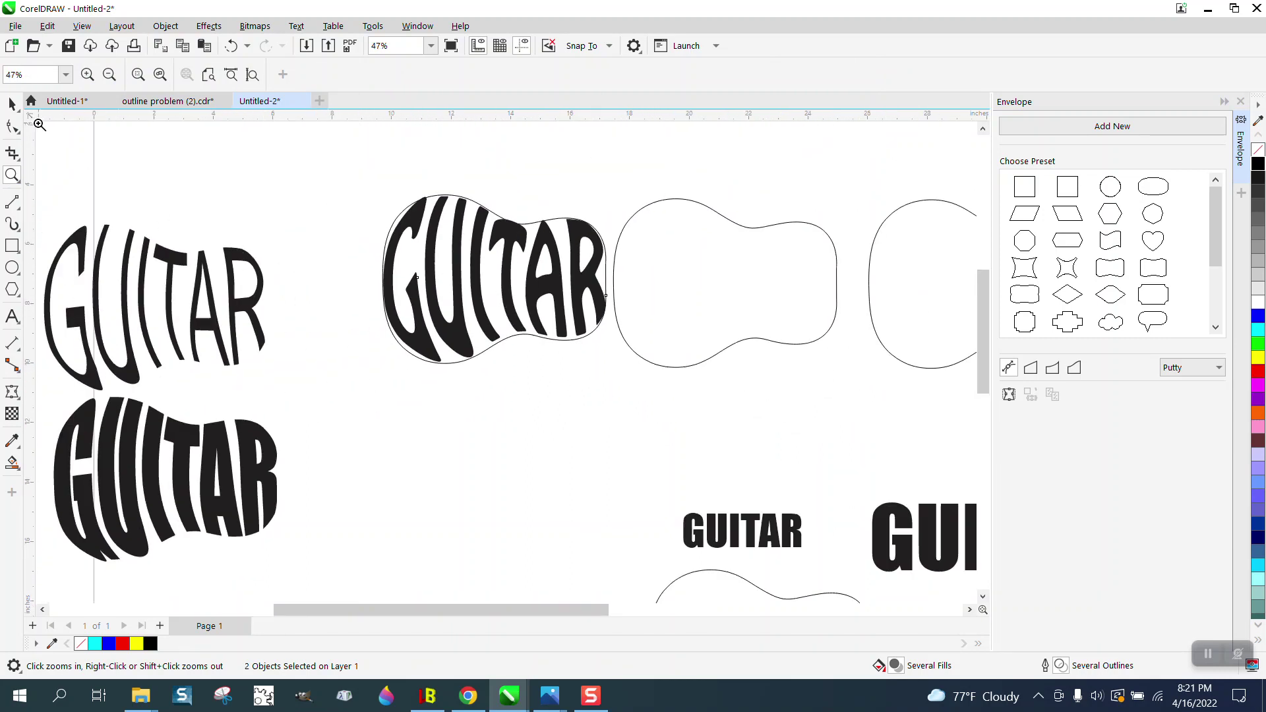
click(11, 103)
Undo the last two changes and select only the first guitar outline.
click(231, 46)
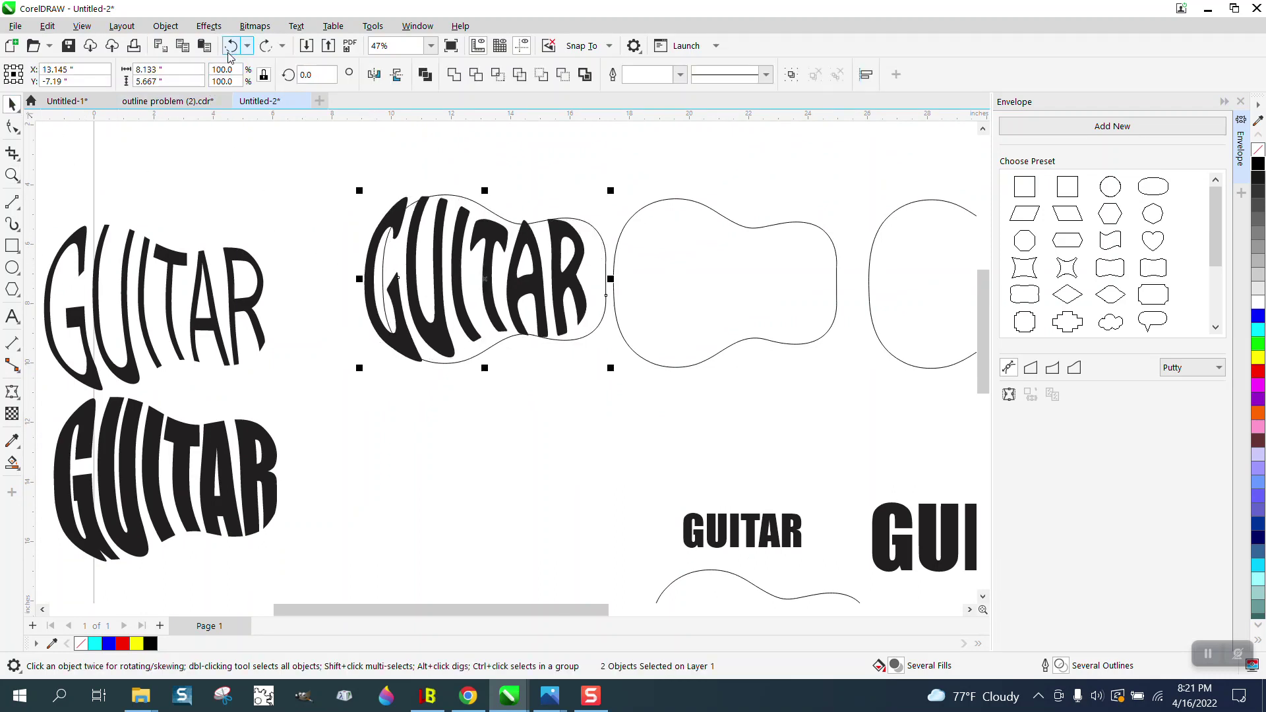
click(231, 46)
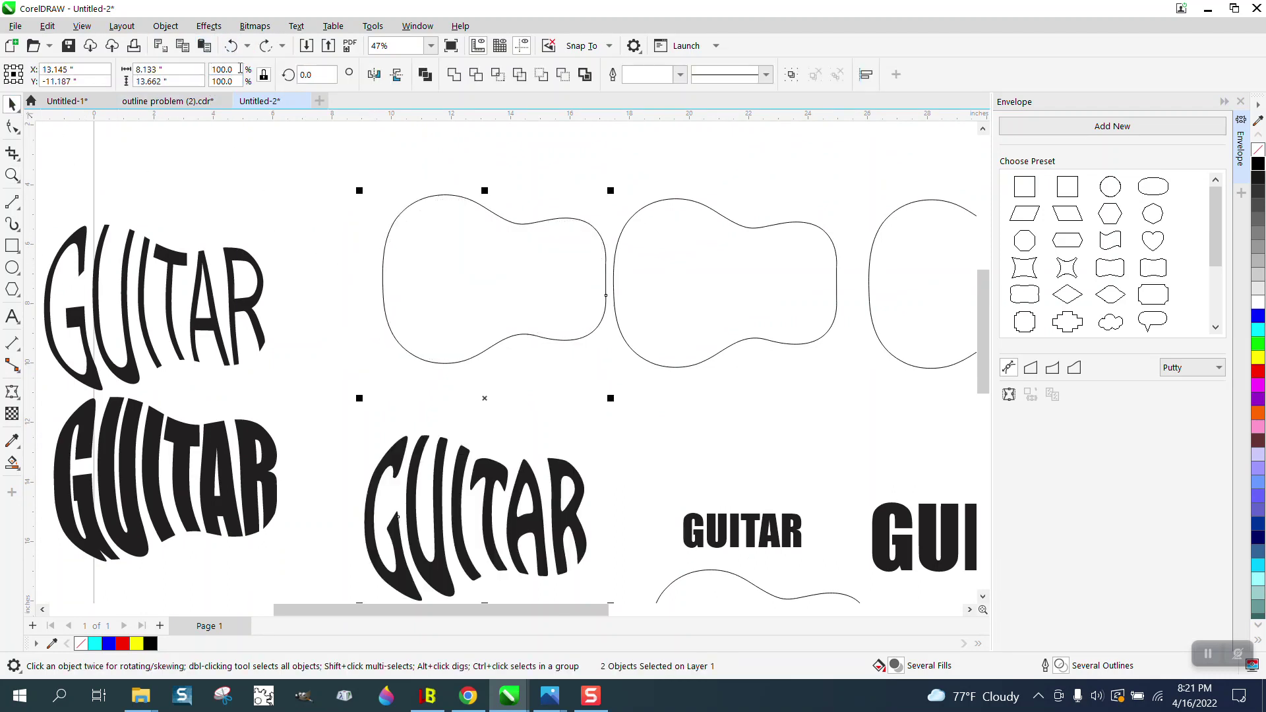
click(427, 390)
click(463, 356)
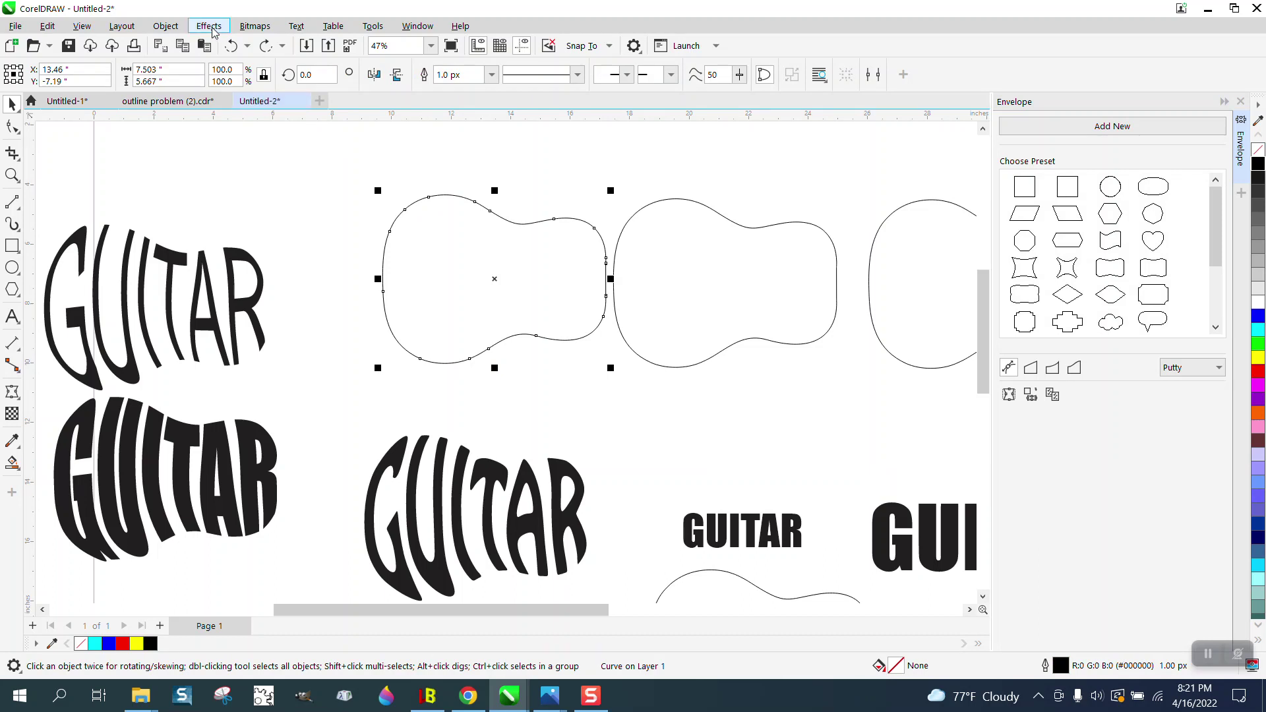
Apply a 0.25-inch contour to the first guitar outline.
click(210, 27)
click(245, 376)
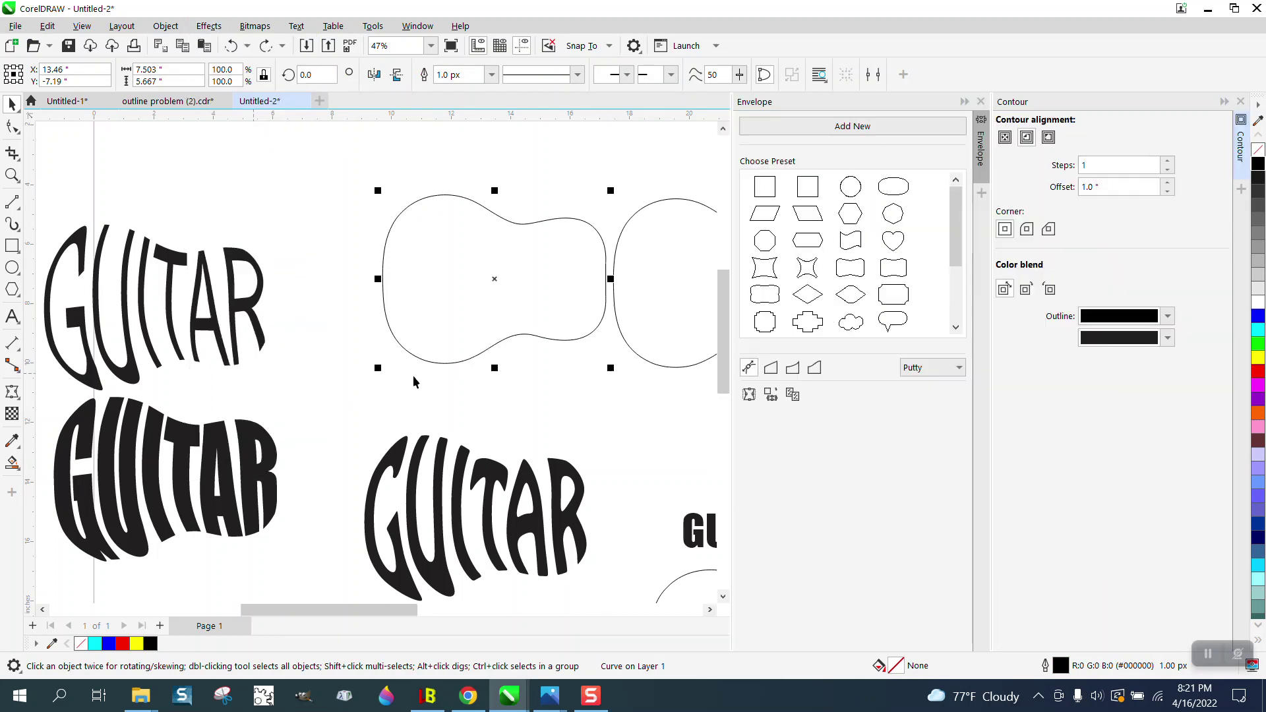
drag(1101, 186, 1061, 188)
text(.25)
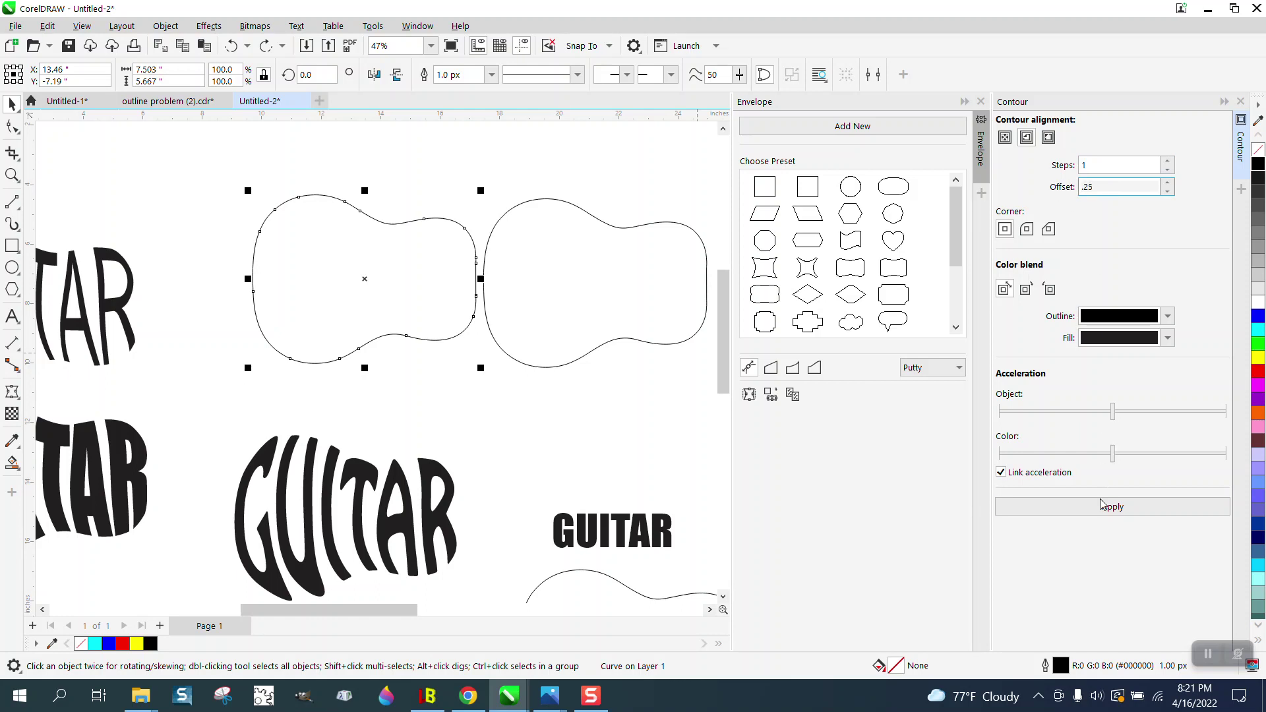
click(1105, 508)
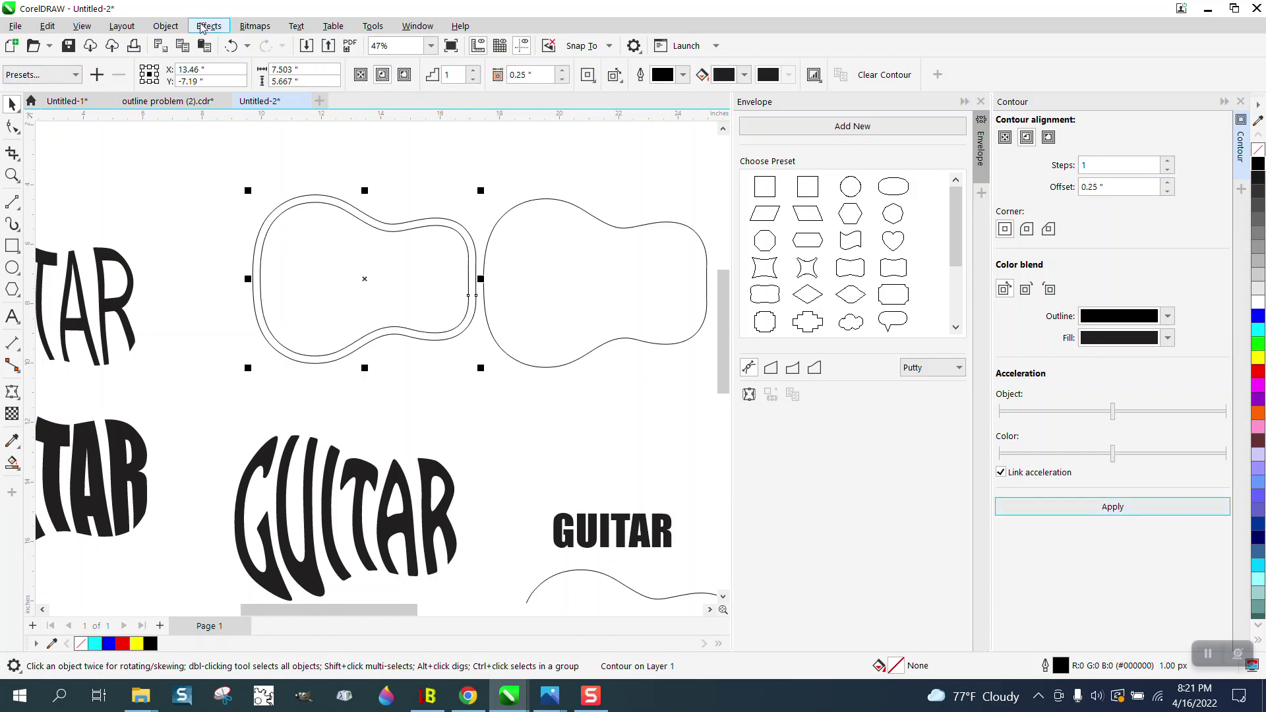
Replace it with a single 0.125-inch inner contour and break the contour apart.
click(231, 46)
drag(1138, 187, 1046, 197)
text(.12)
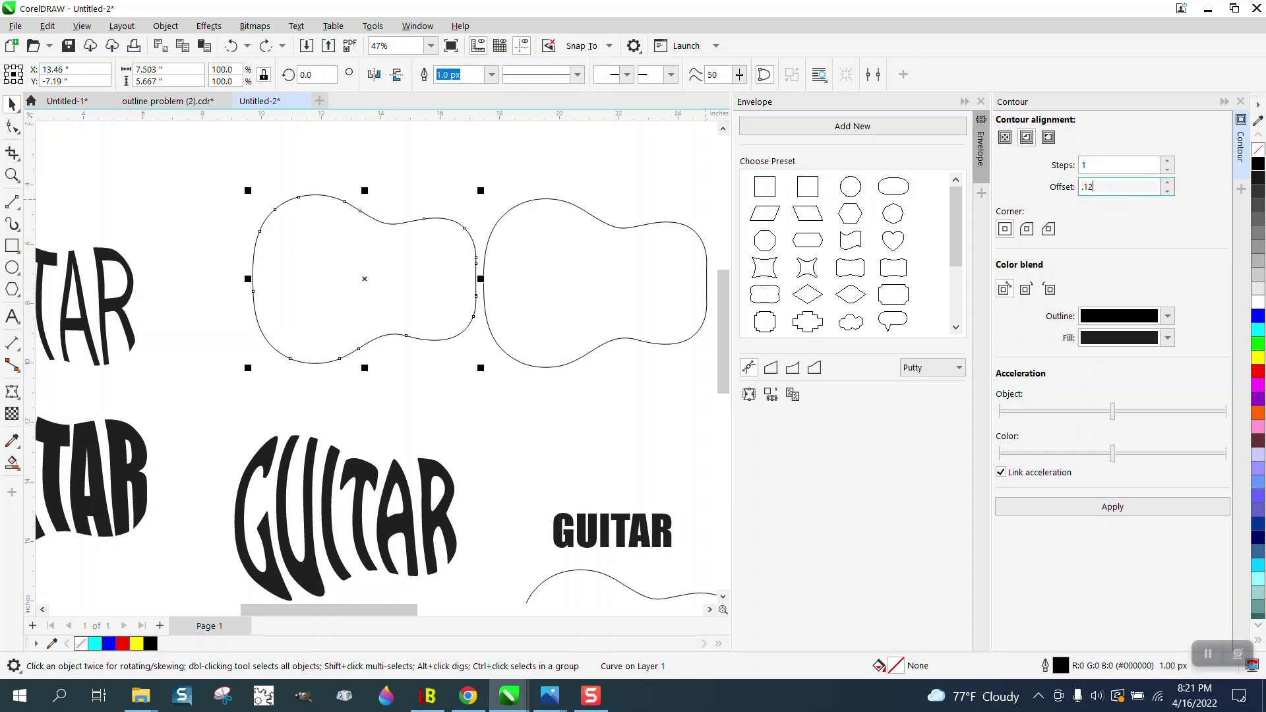
click(1112, 506)
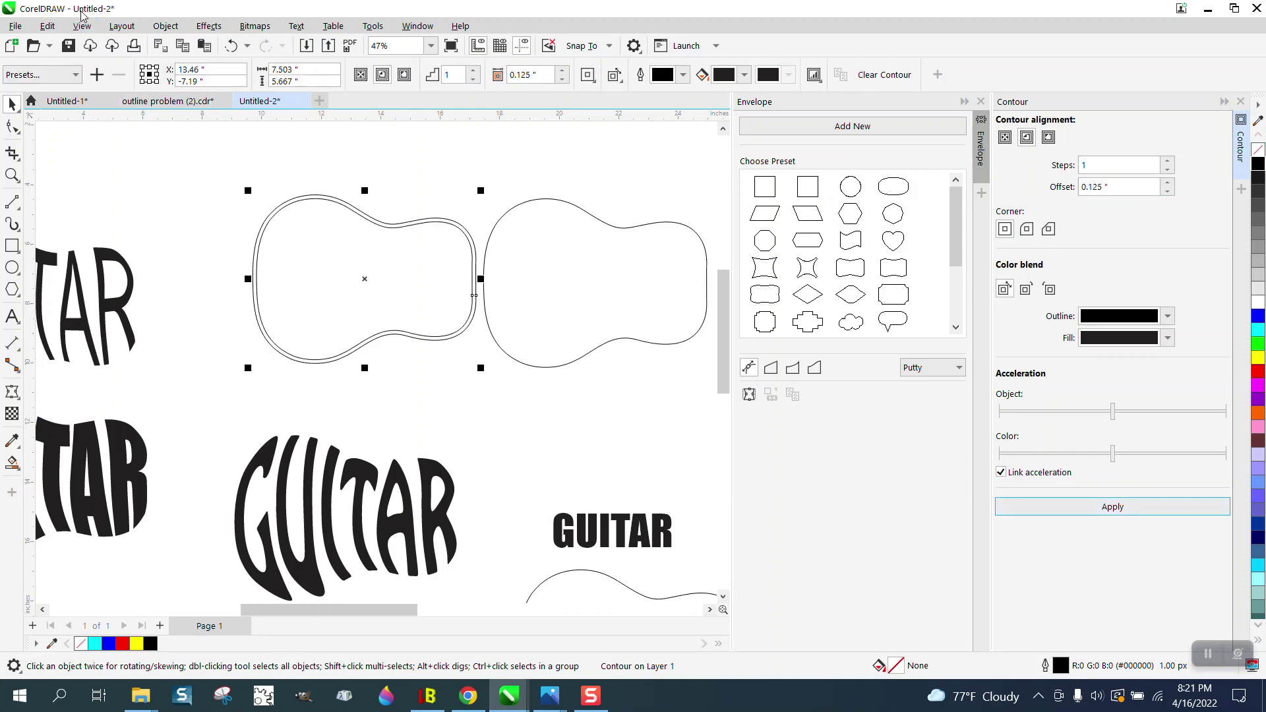
click(166, 26)
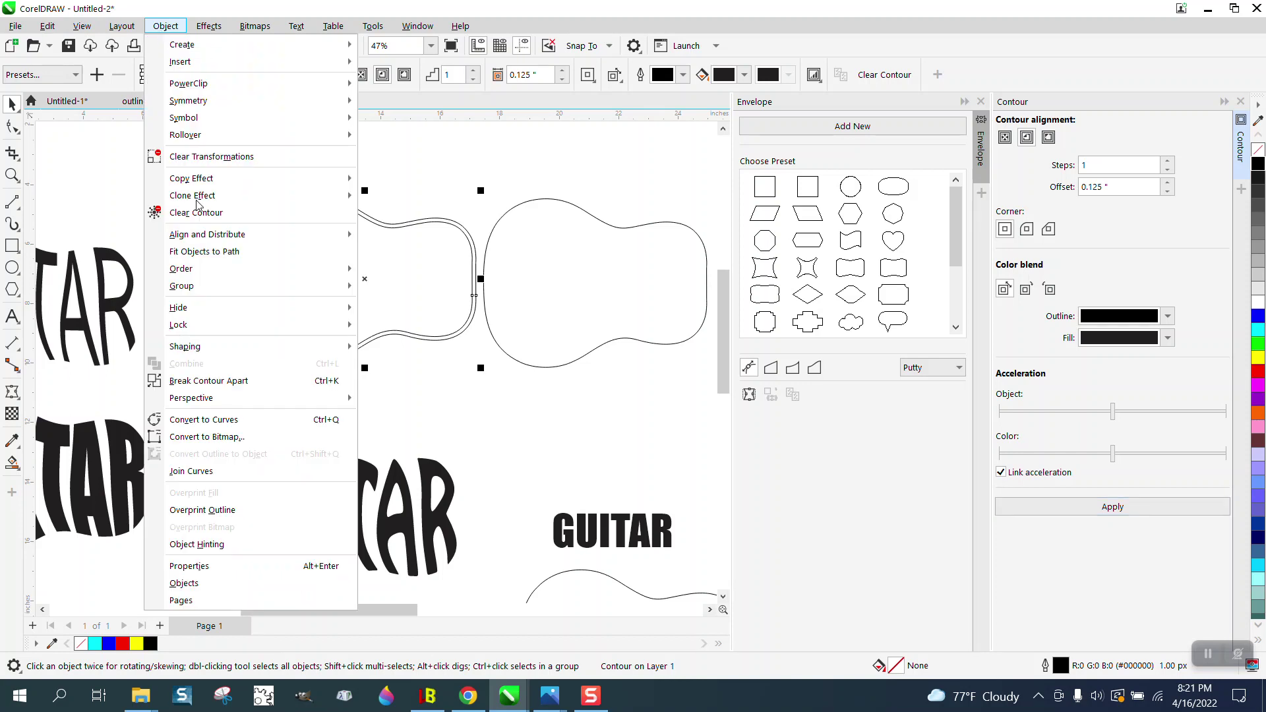
click(215, 383)
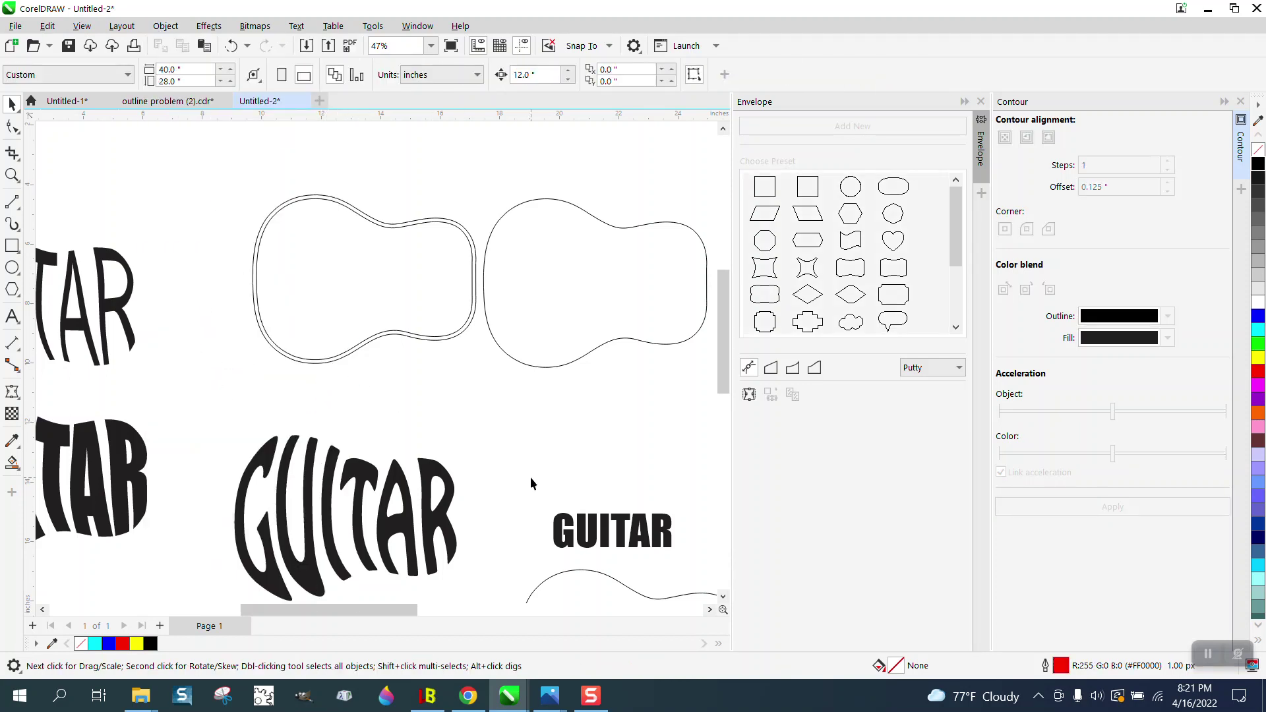
Zoom out, drag the bold GUITAR text to the page top, then undo that move.
scroll(545, 498, down, 1)
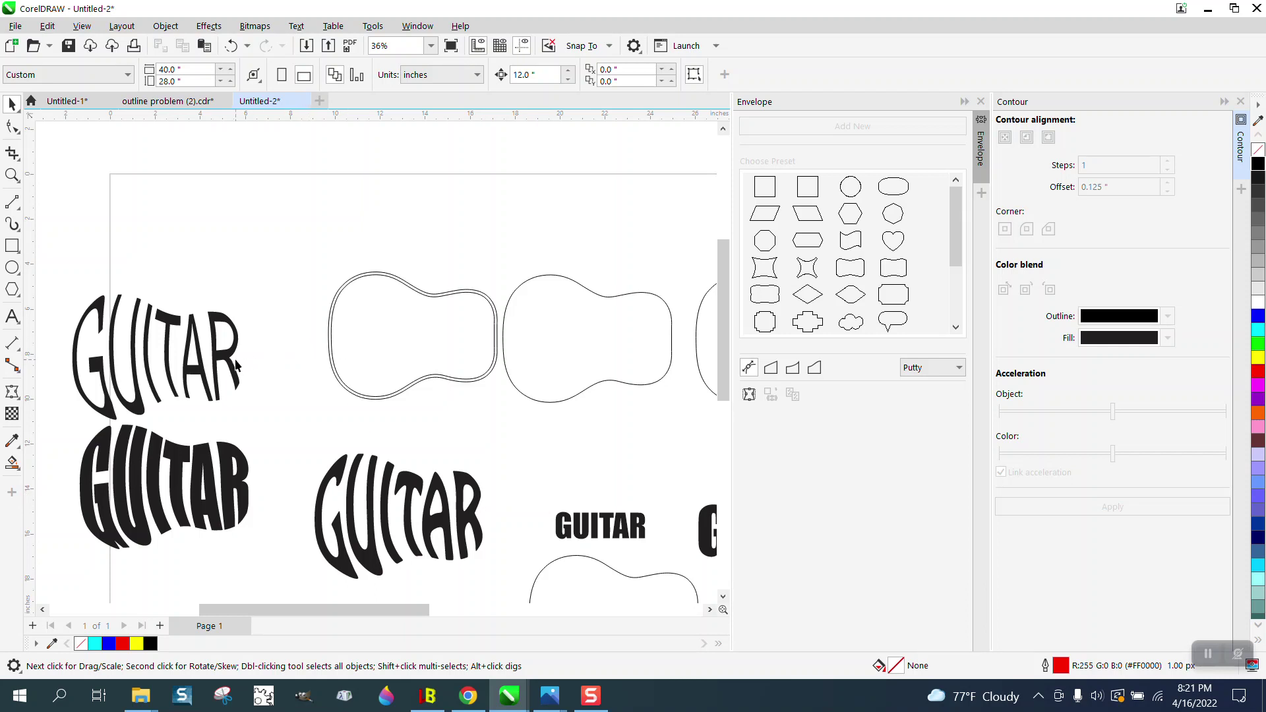
scroll(343, 399, down, 1)
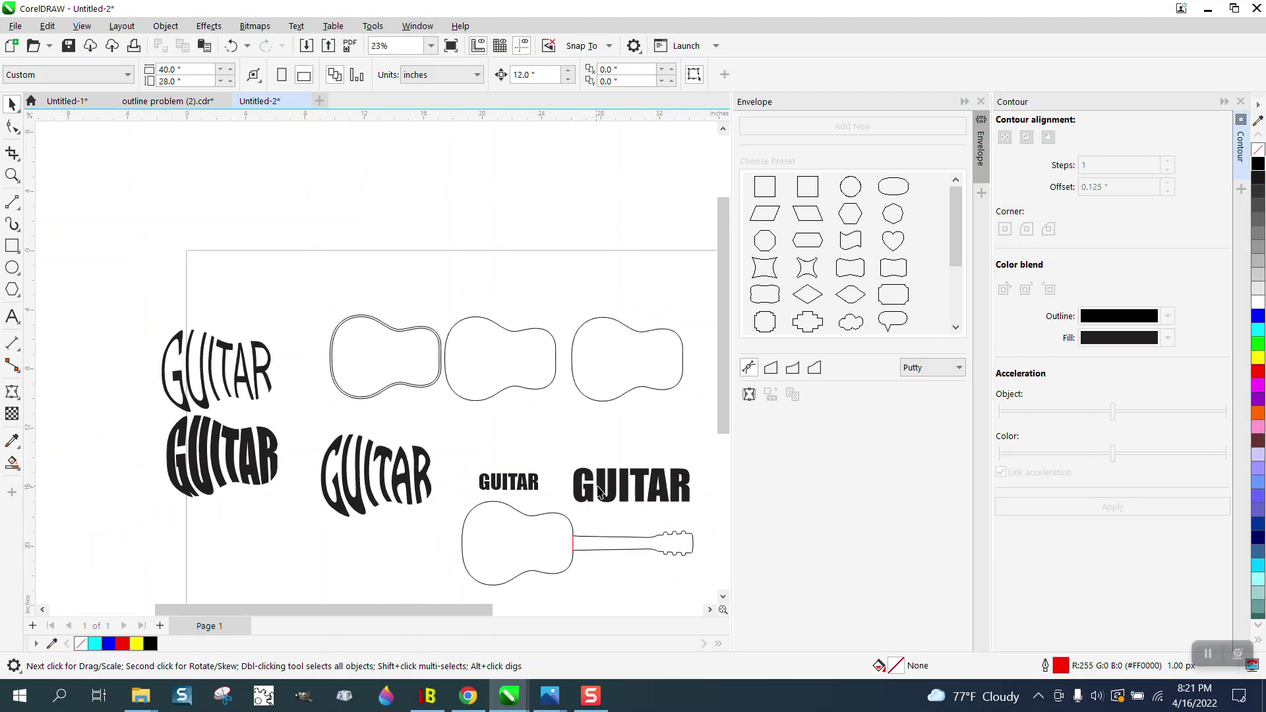
drag(632, 493, 480, 277)
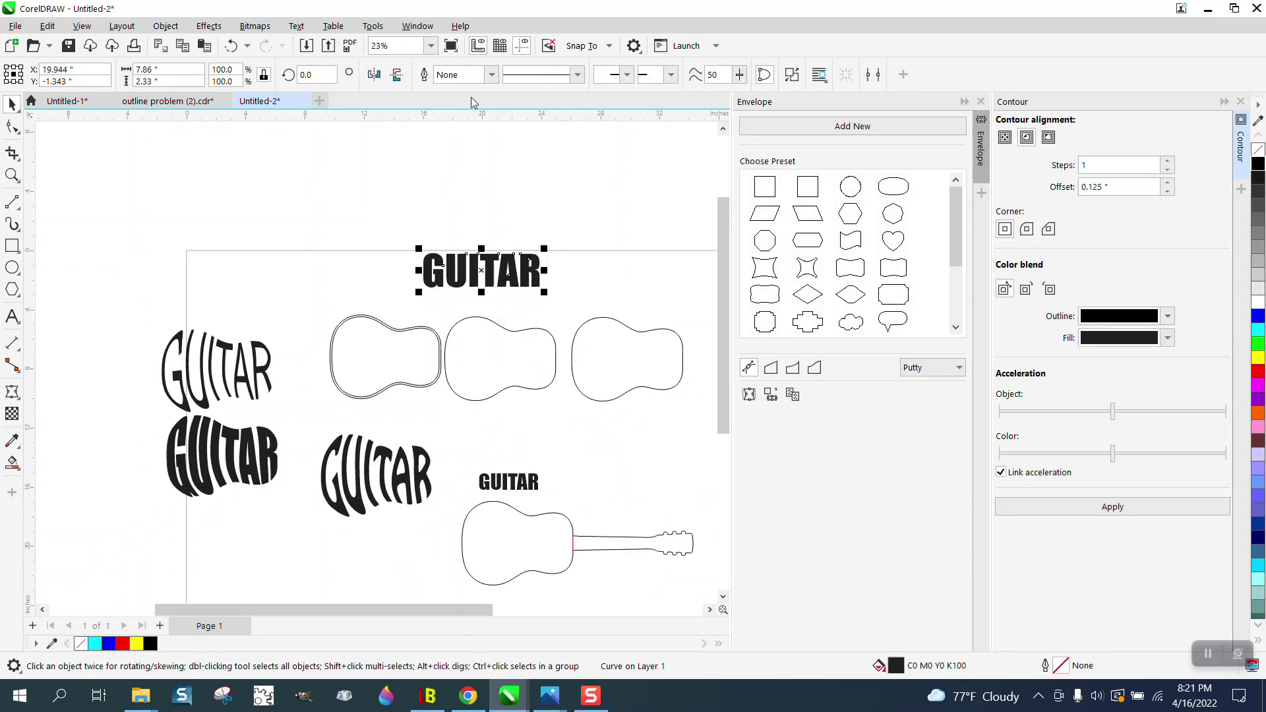
click(424, 479)
Undo five changes to restore the plain, unwarped Hobo GUITAR.
click(232, 47)
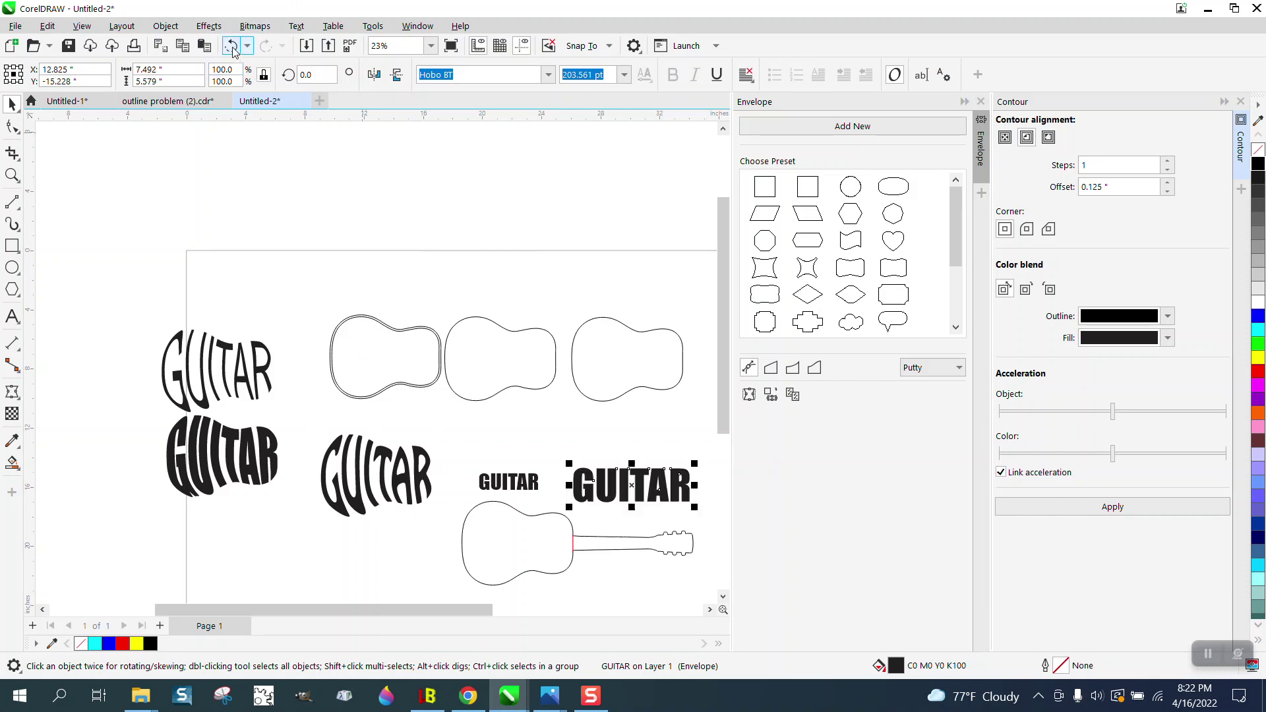
click(231, 47)
click(231, 47)
click(231, 47)
click(232, 46)
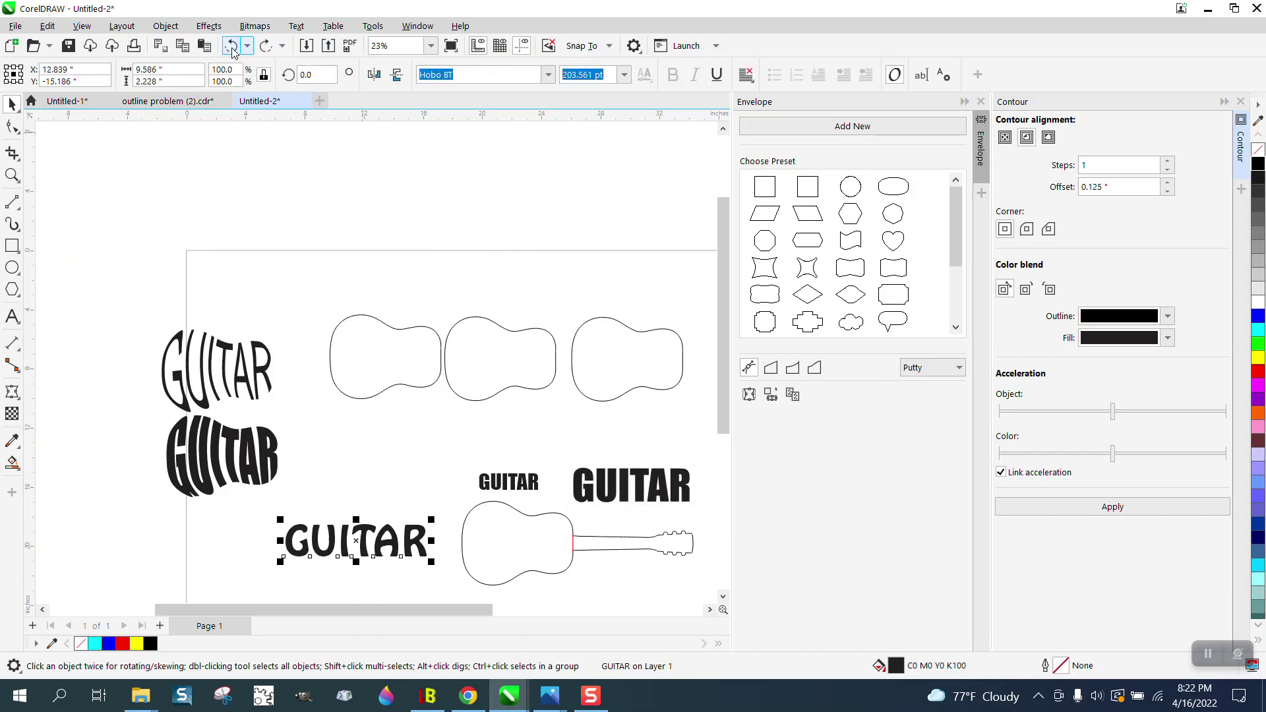
Reapply the 0.125-inch inner contour to the first guitar outline and raise the Hobo GUITAR.
click(362, 345)
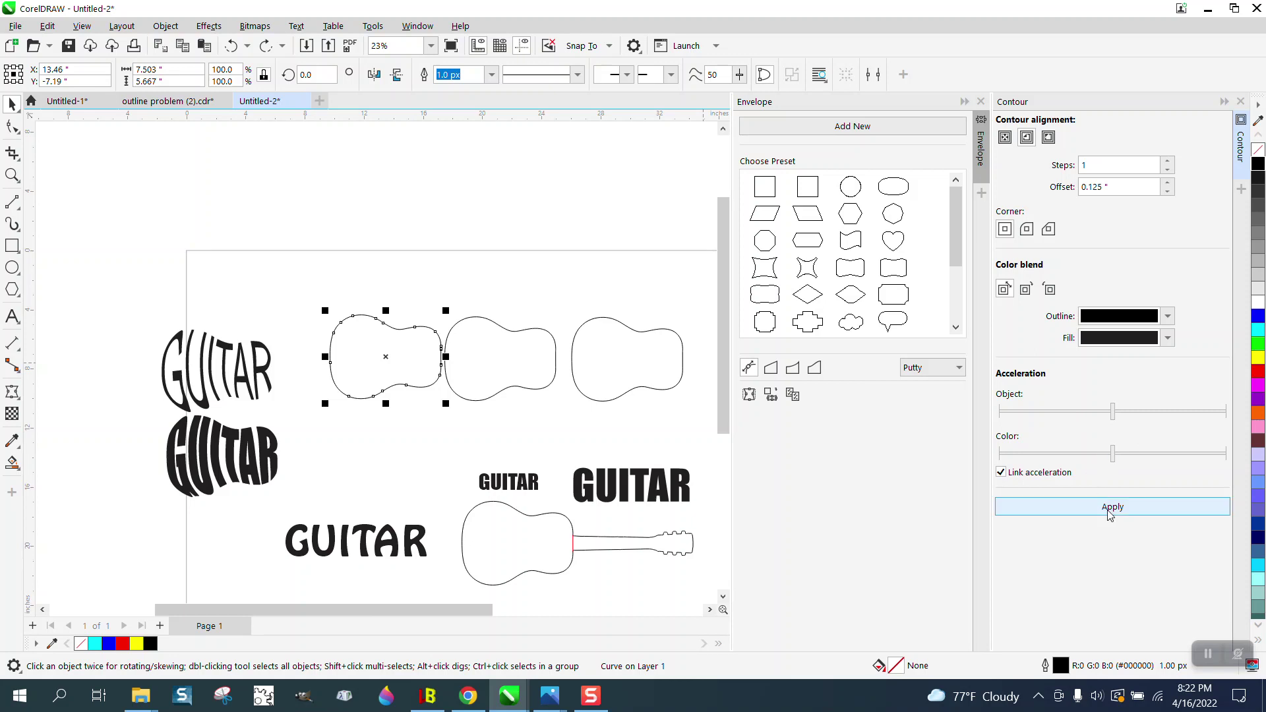
click(1070, 506)
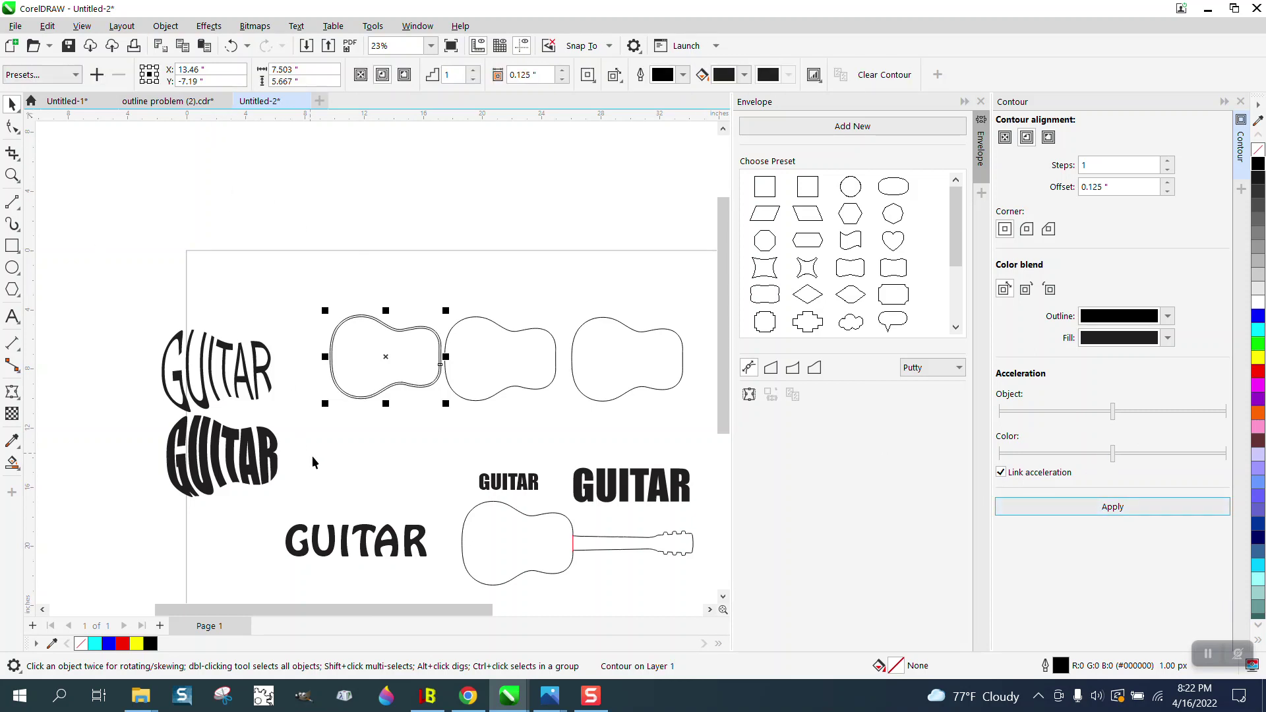
drag(368, 531, 383, 415)
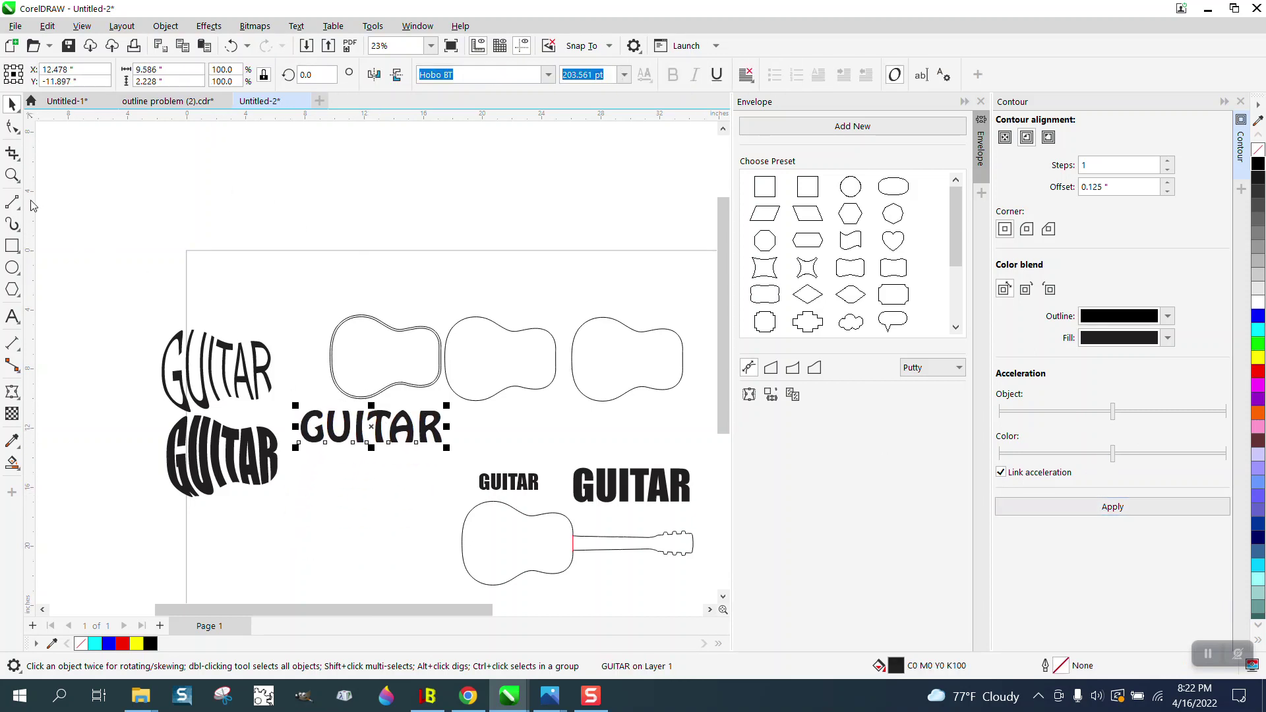
click(11, 174)
Zoom in on the contoured first guitar outline and break its contour into independent curves.
drag(280, 273, 576, 481)
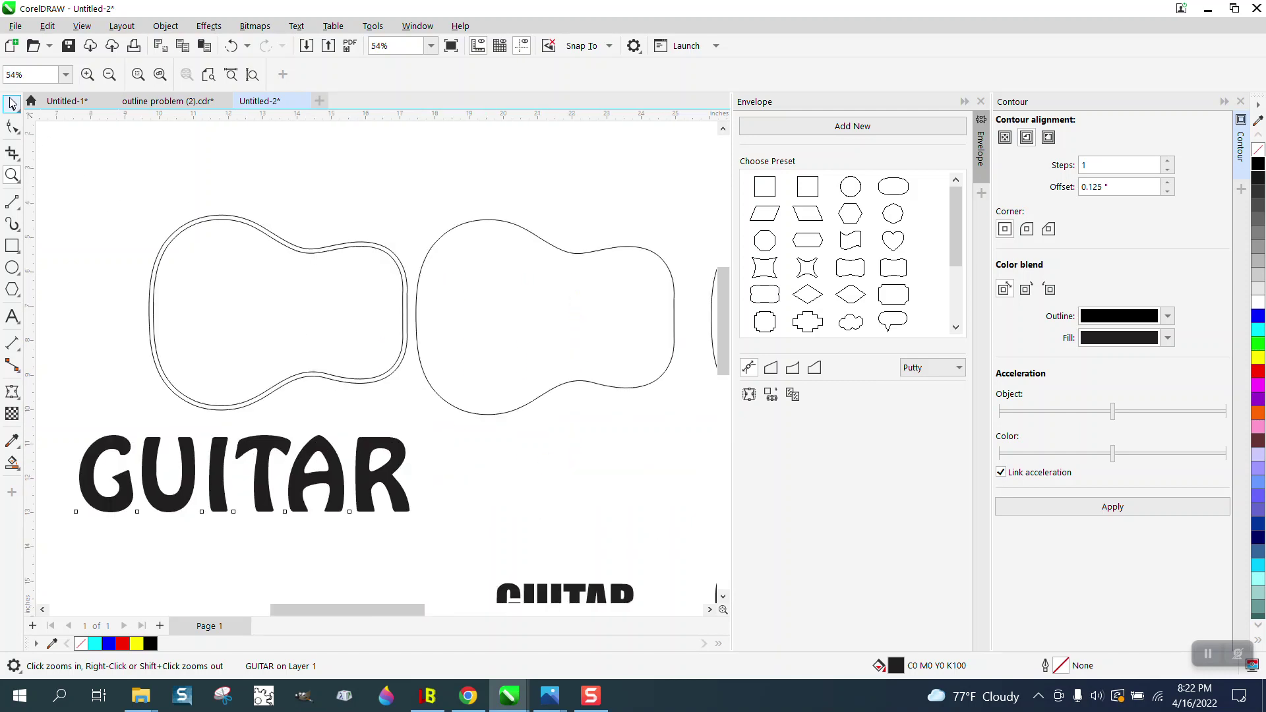
click(11, 105)
drag(127, 195, 425, 421)
click(165, 26)
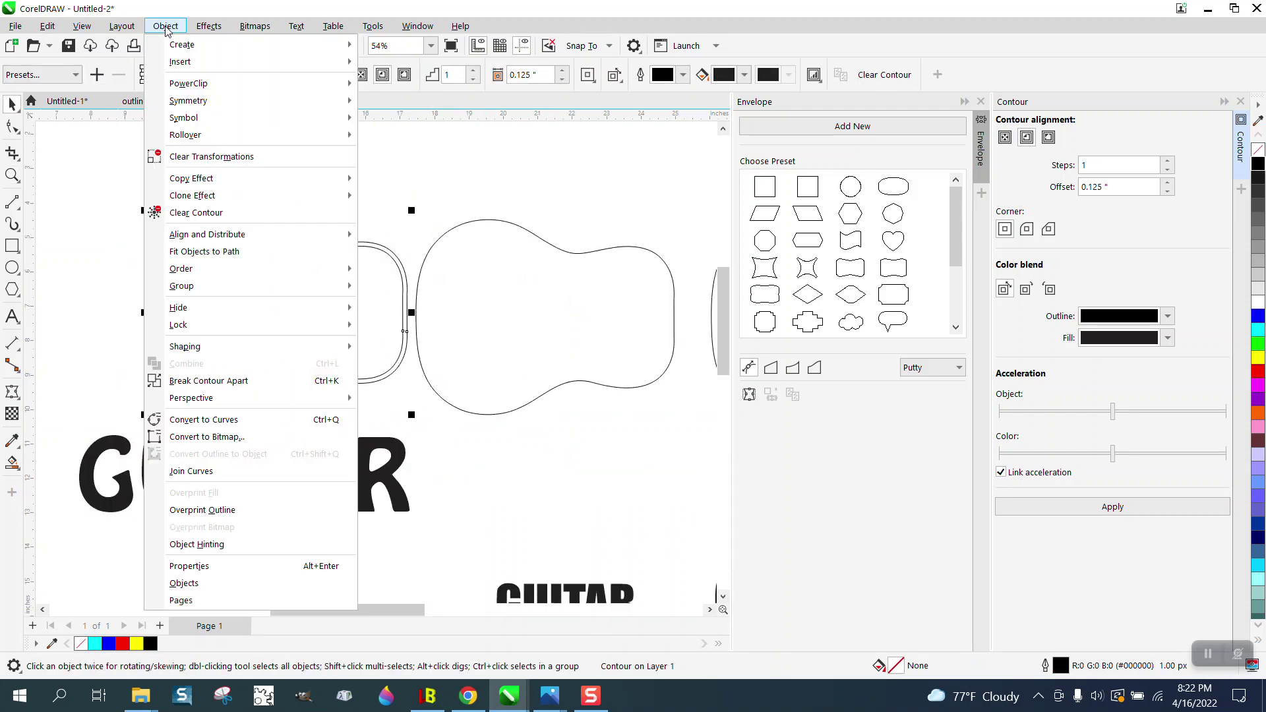
click(211, 380)
click(111, 295)
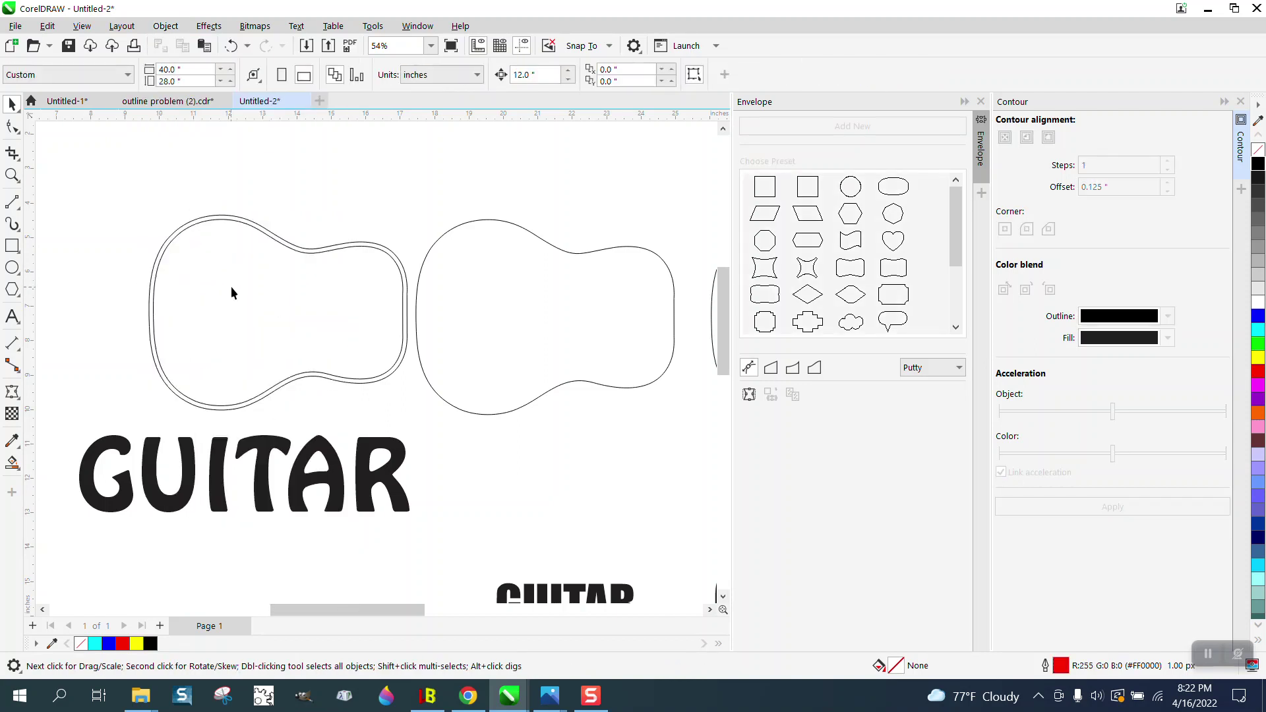
Envelope the Hobo GUITAR from the inner guitar curve and centre it in the outline.
click(323, 455)
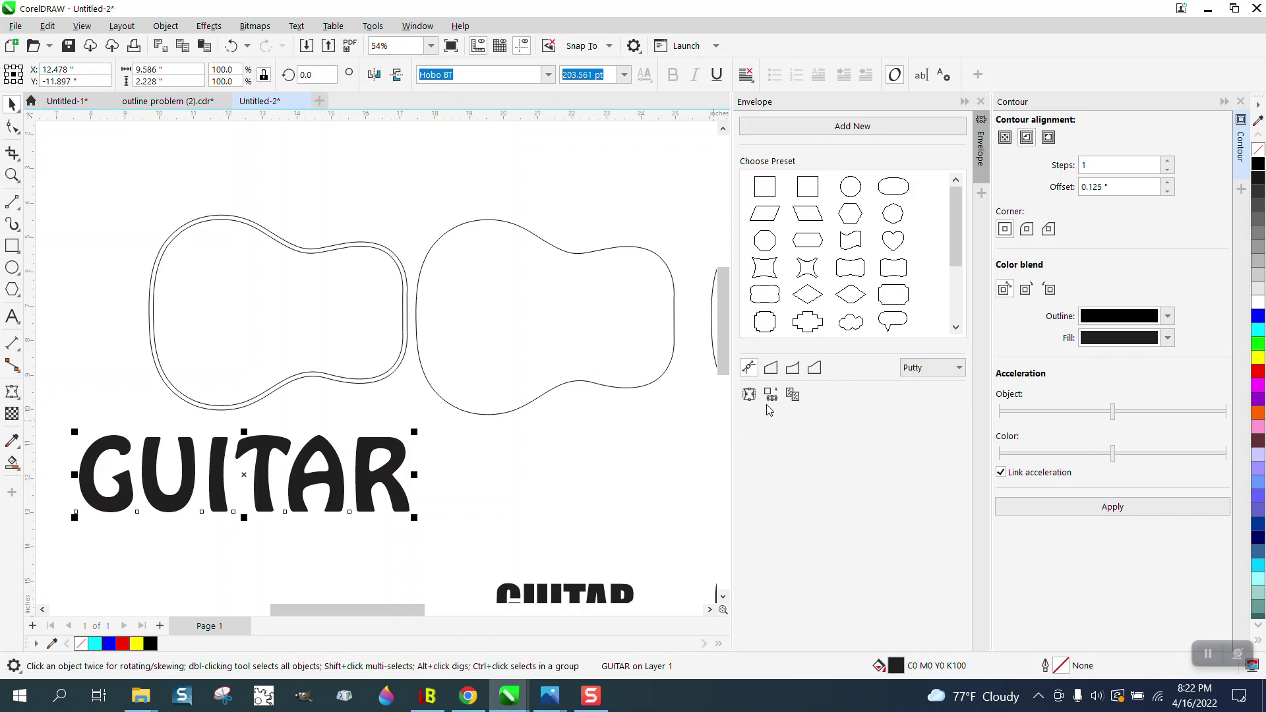
click(771, 395)
click(270, 308)
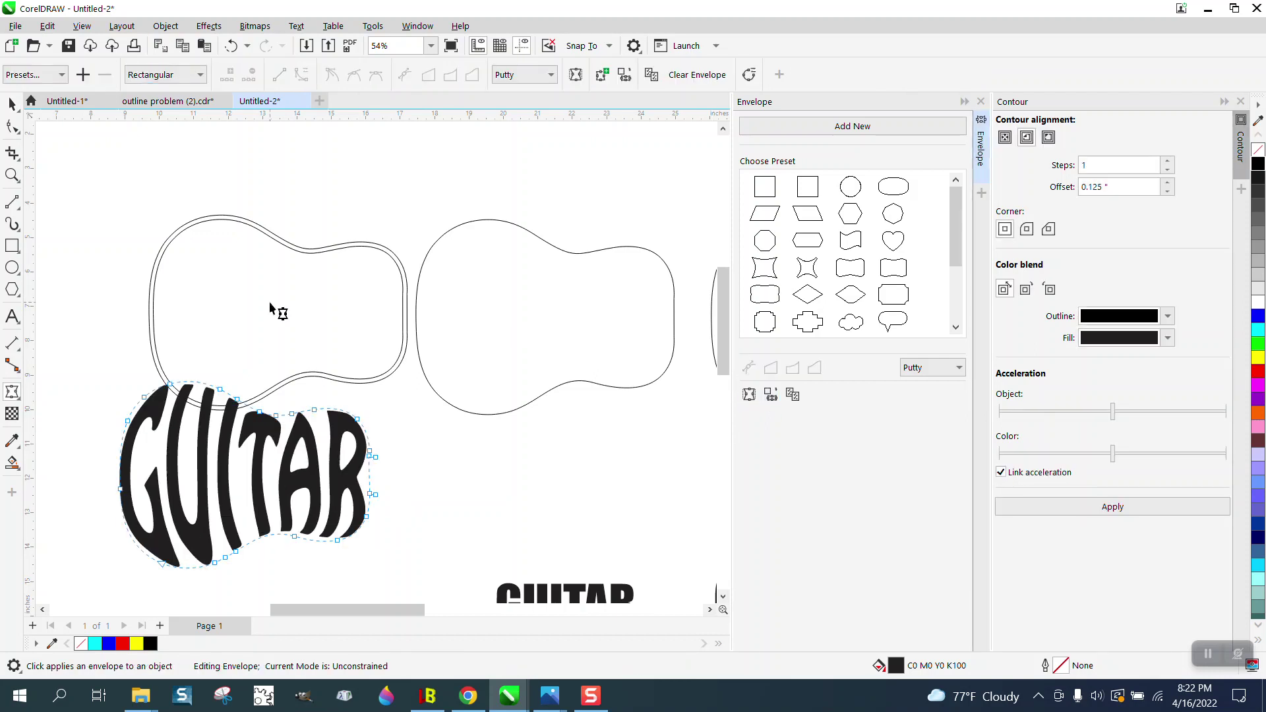
key(space)
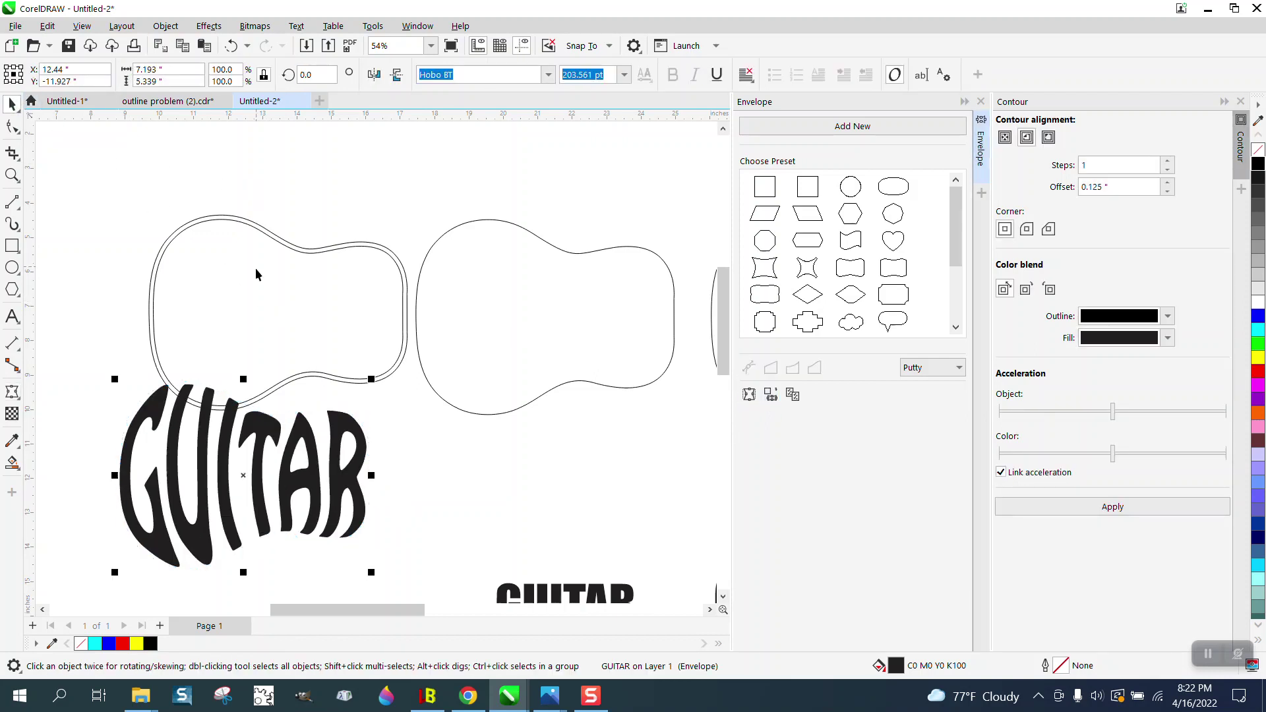
shift+click(257, 272)
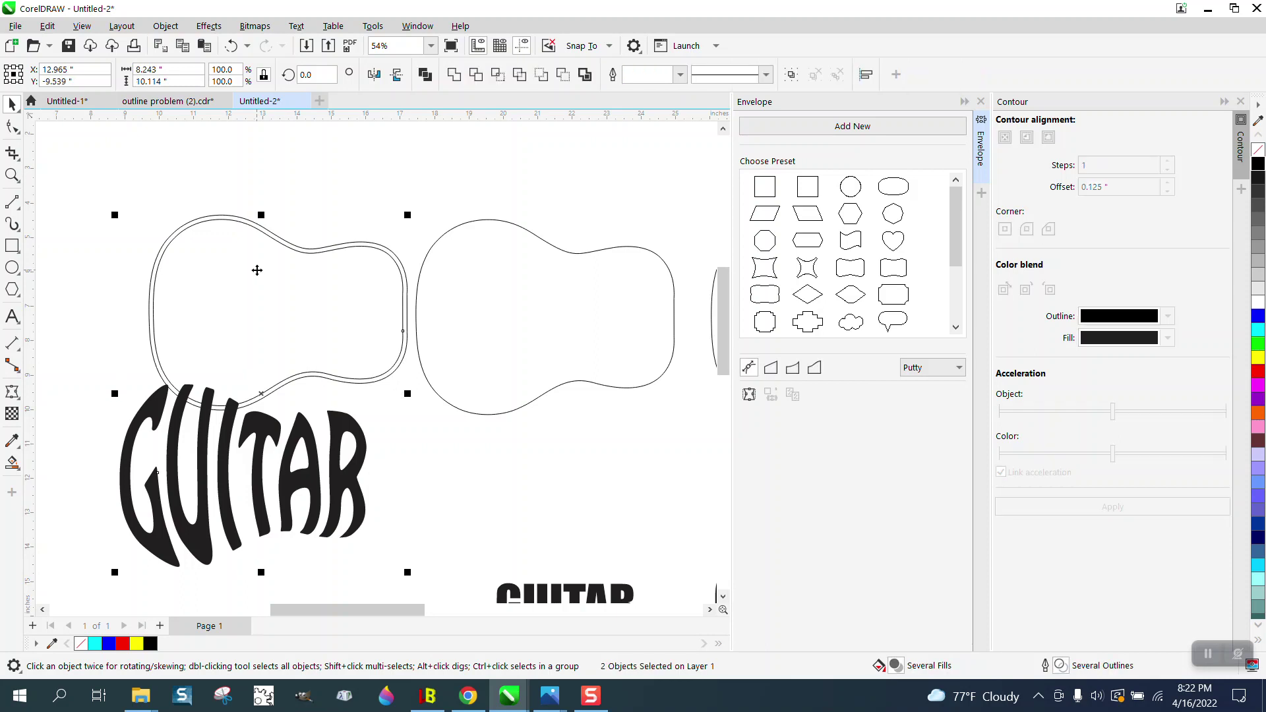
key(e)
key(c)
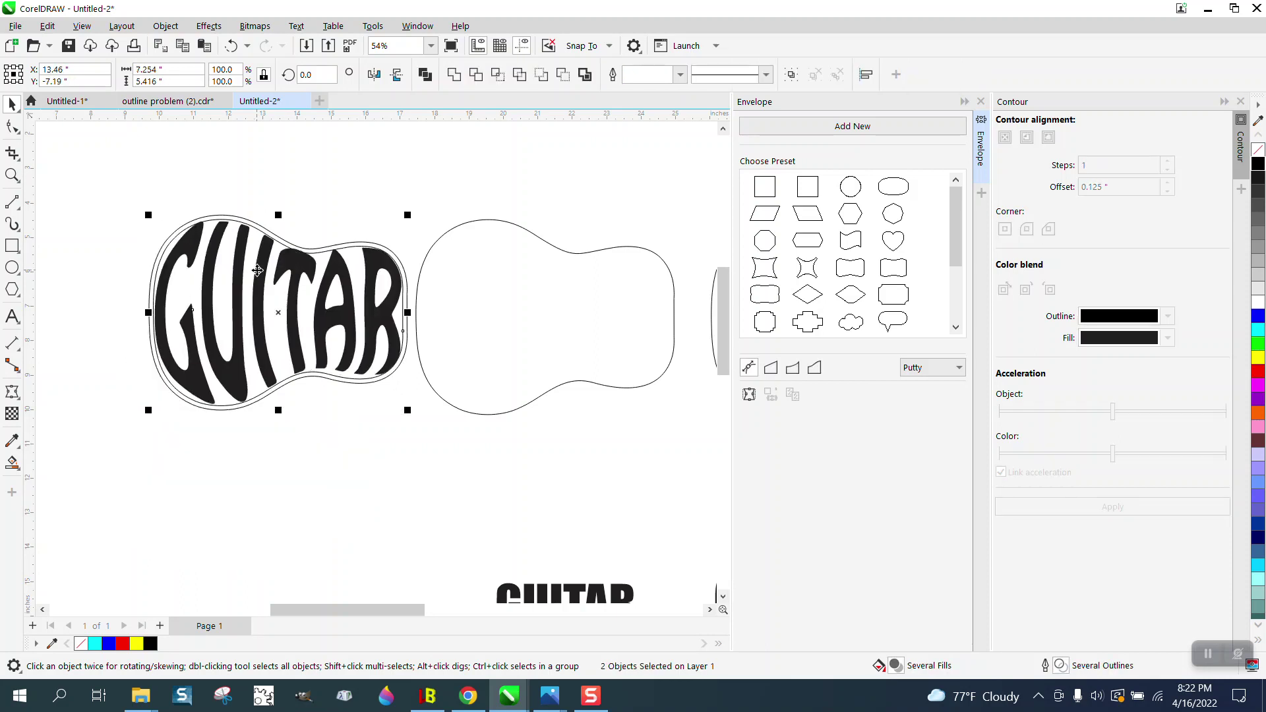
Remove the redundant guitar curve and zoom in on the warped Hobo GUITAR.
click(228, 196)
click(235, 222)
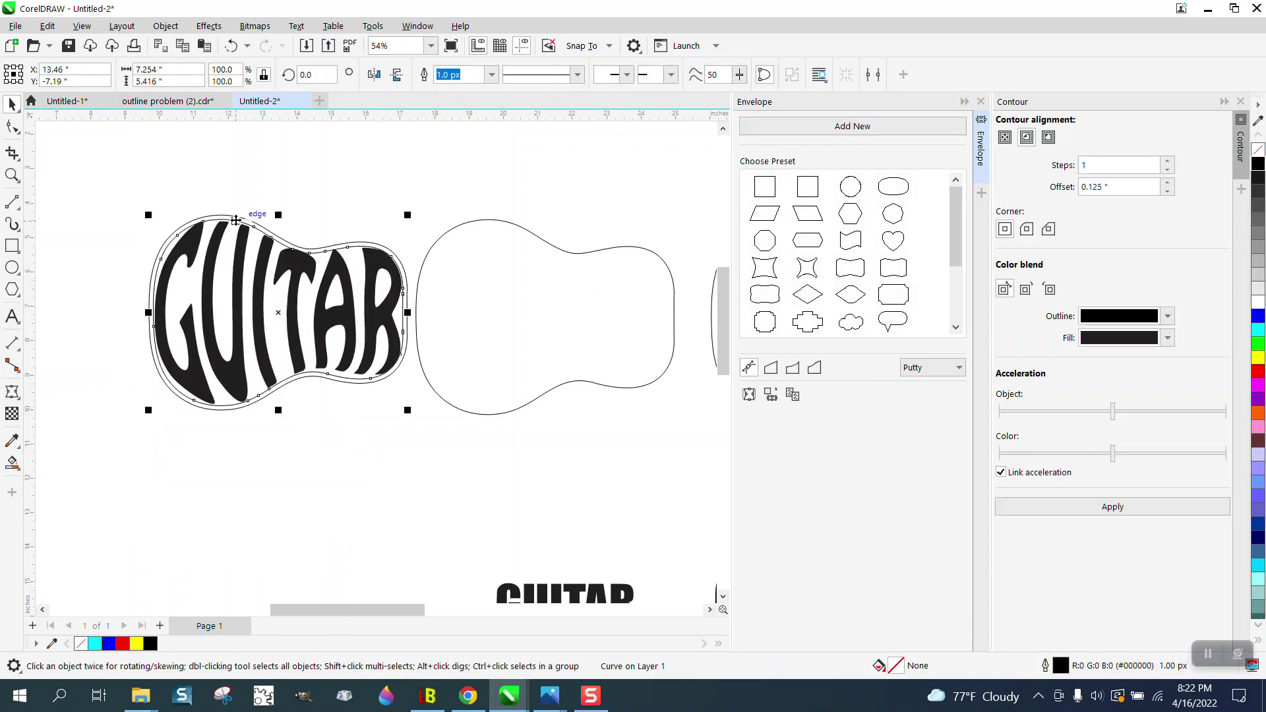
key(Escape)
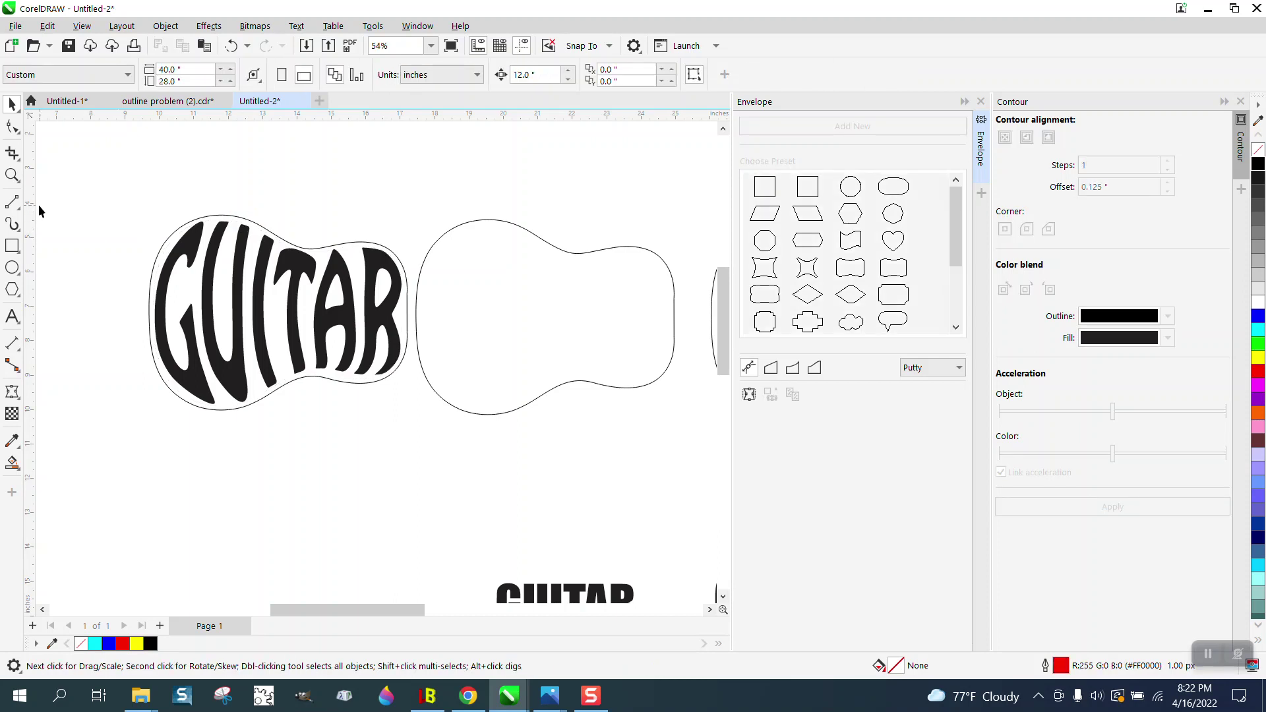
click(12, 175)
drag(111, 199, 516, 458)
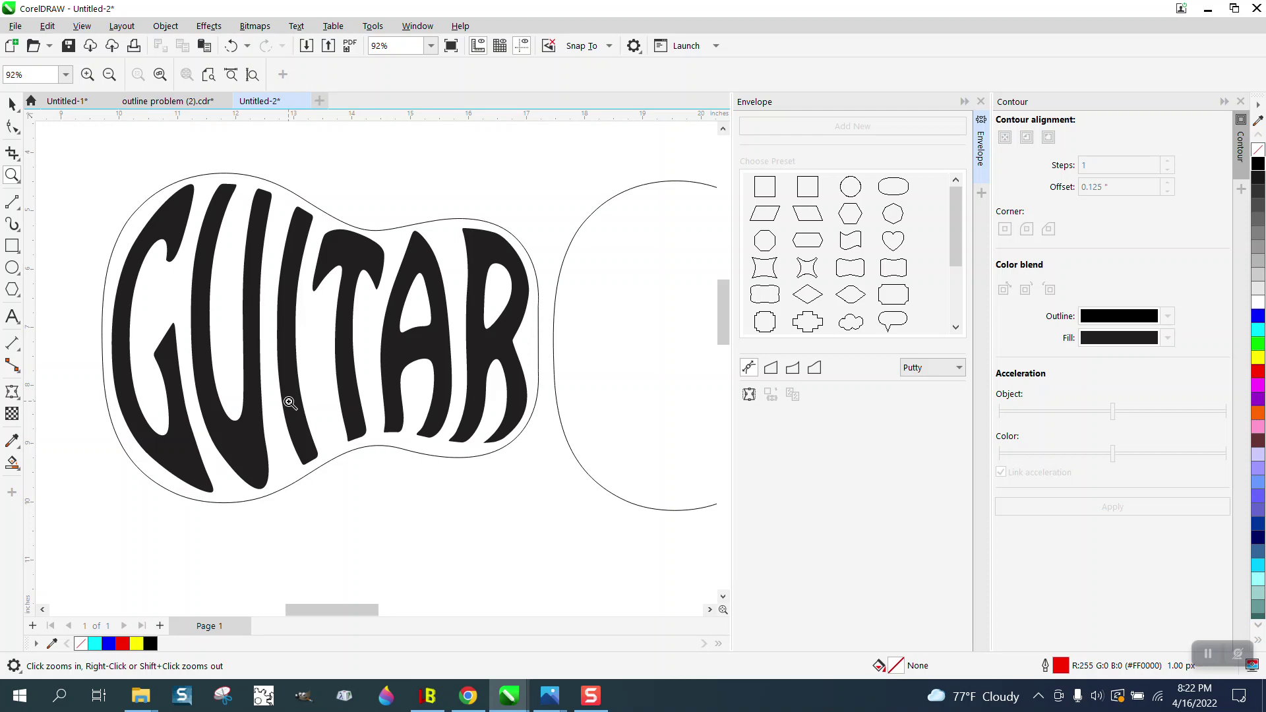
Line up the bold GUITAR and small Impact GUITAR beneath the guitar bodies, then close the Envelope and Contour dockers.
scroll(234, 206, down, 2)
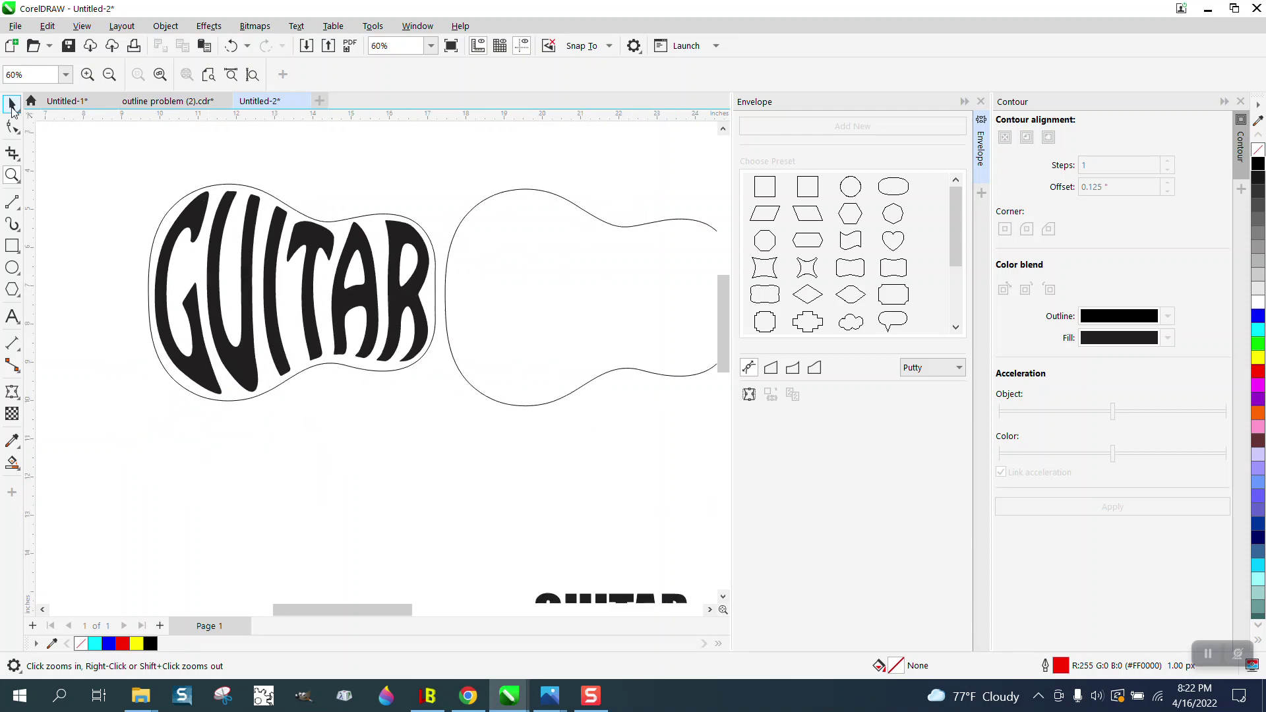
click(12, 104)
scroll(403, 303, down, 3)
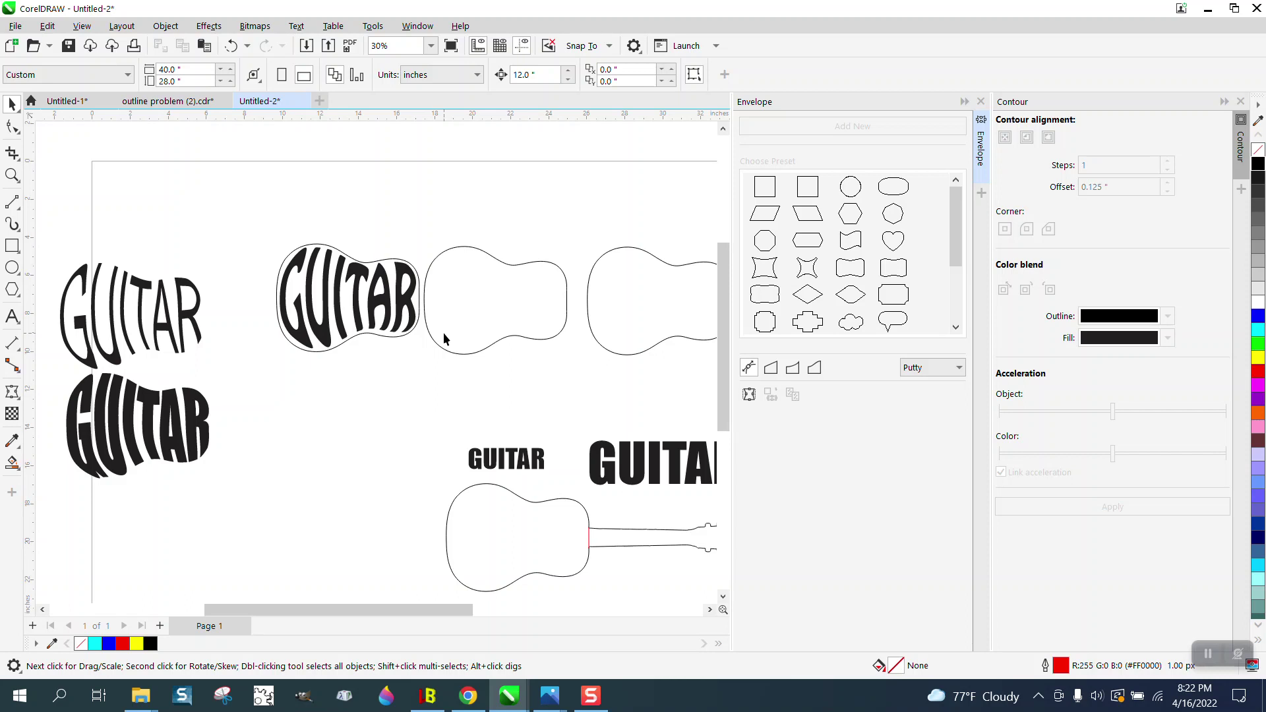
scroll(443, 333, down, 1)
drag(593, 441, 387, 392)
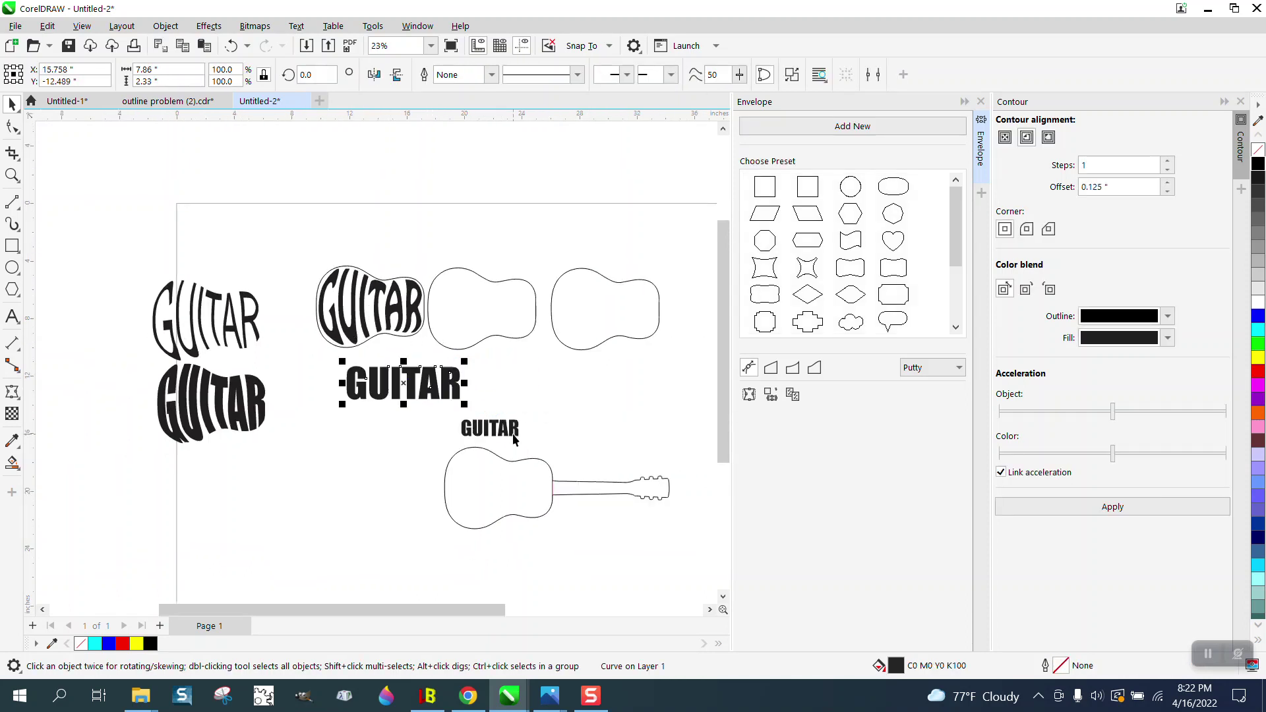
drag(515, 440, 533, 395)
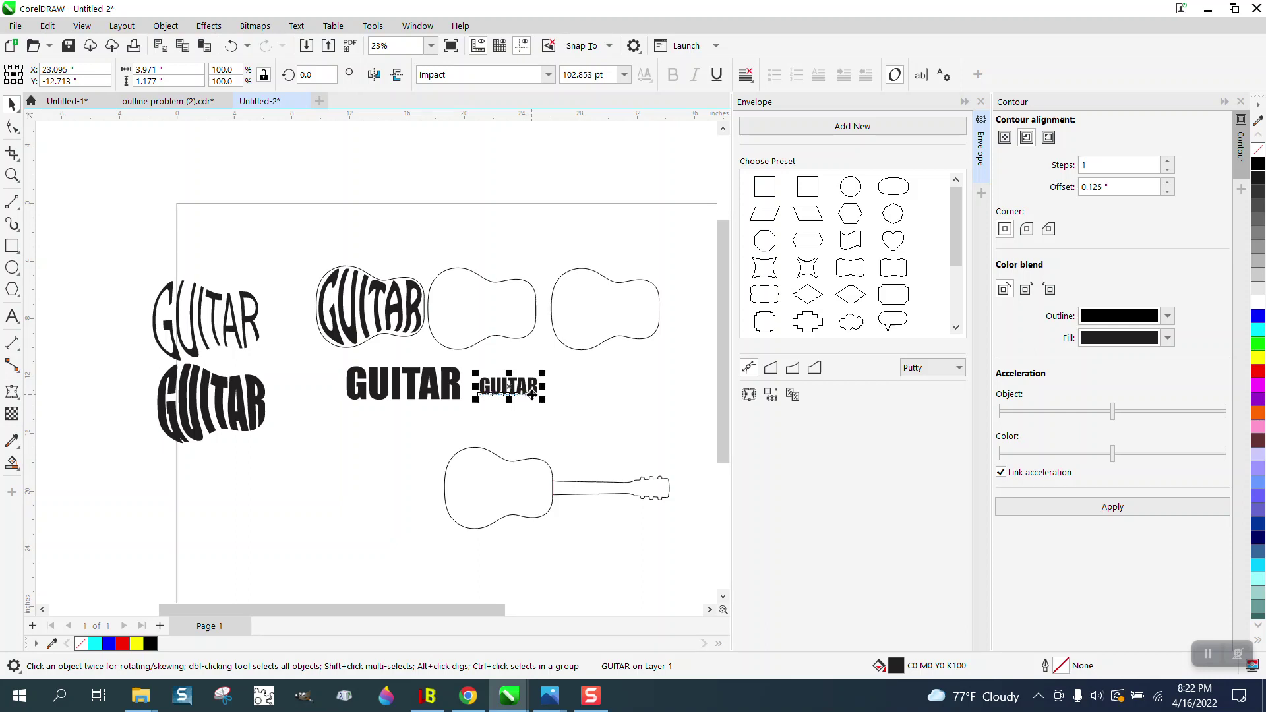
click(981, 101)
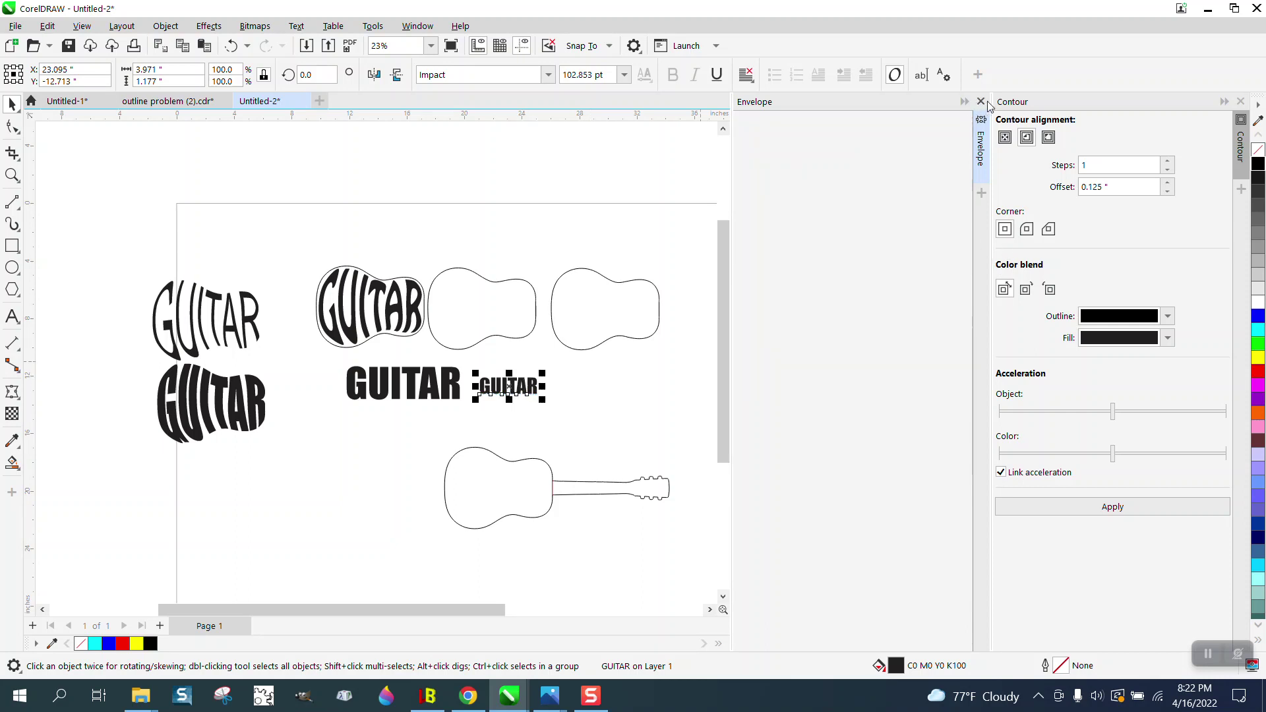
click(1241, 102)
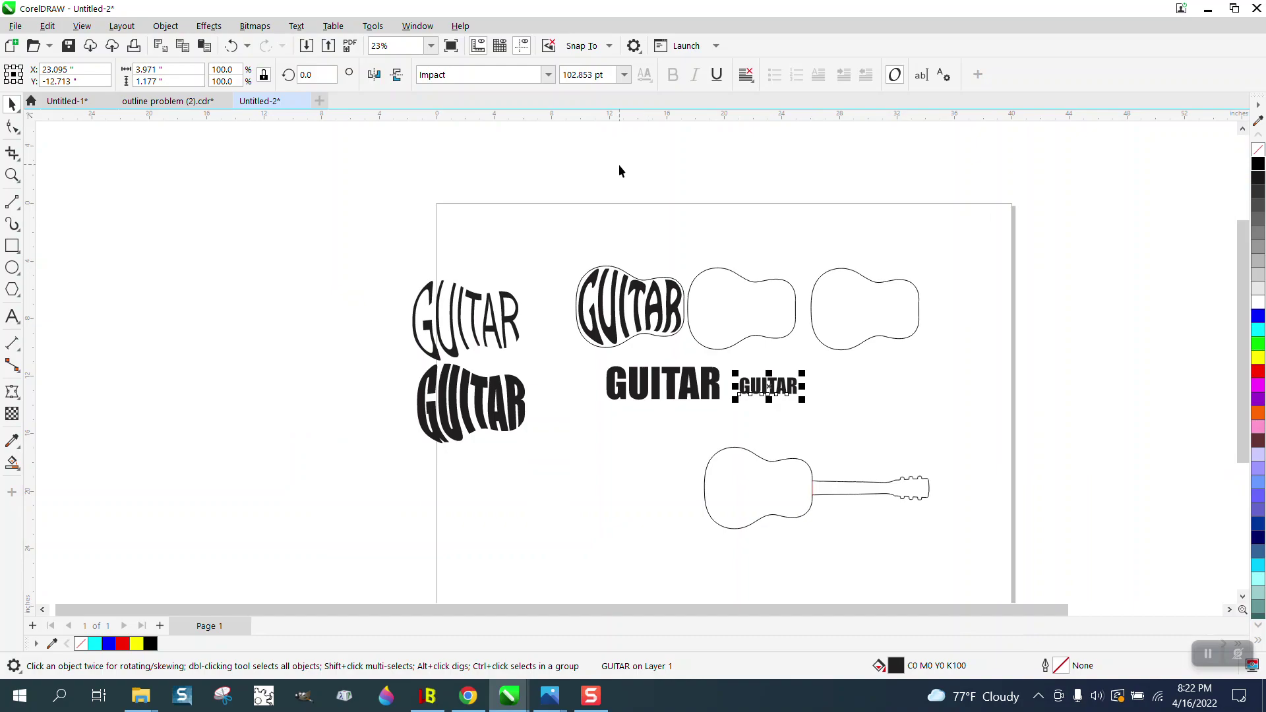